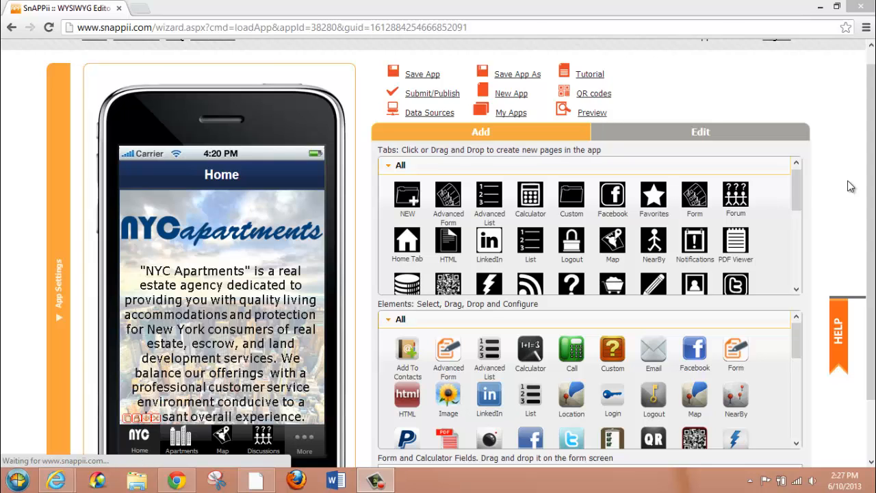
# Open the app's data sources and display the District Info data source
pyautogui.scroll(-1, 872, 185)
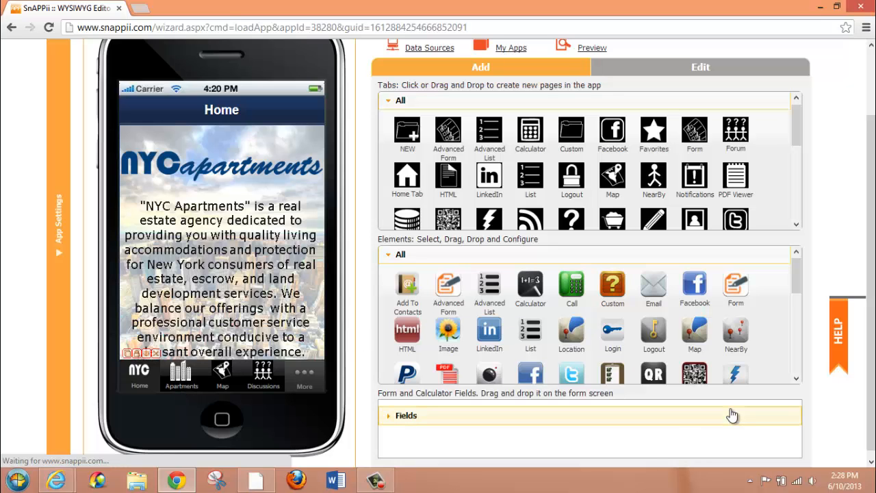
pyautogui.moveTo(872, 198); pyautogui.dragTo(872, 109)
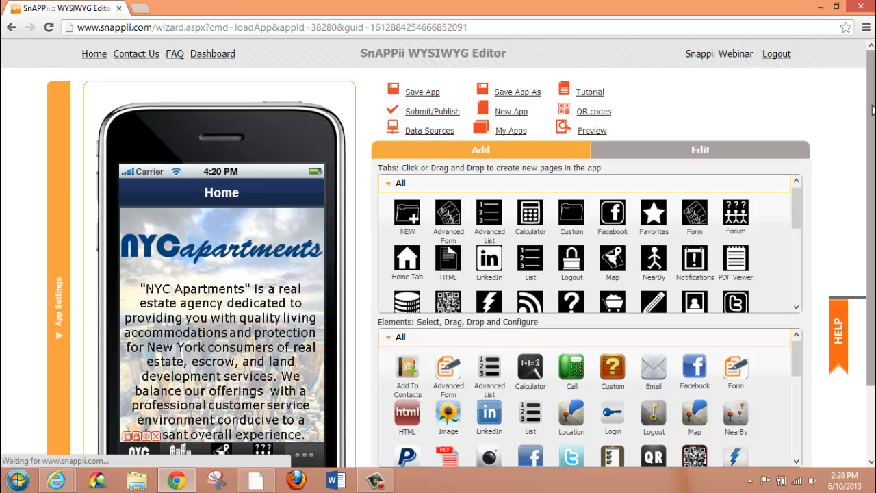
pyautogui.click(421, 130)
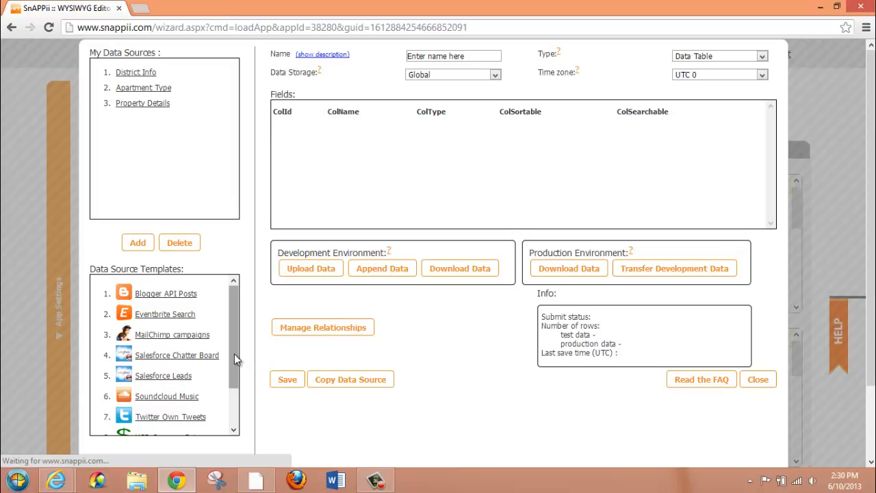
pyautogui.moveTo(234, 357)
pyautogui.mouseDown()
pyautogui.moveTo(233, 396)
pyautogui.moveTo(235, 339)
pyautogui.mouseUp()
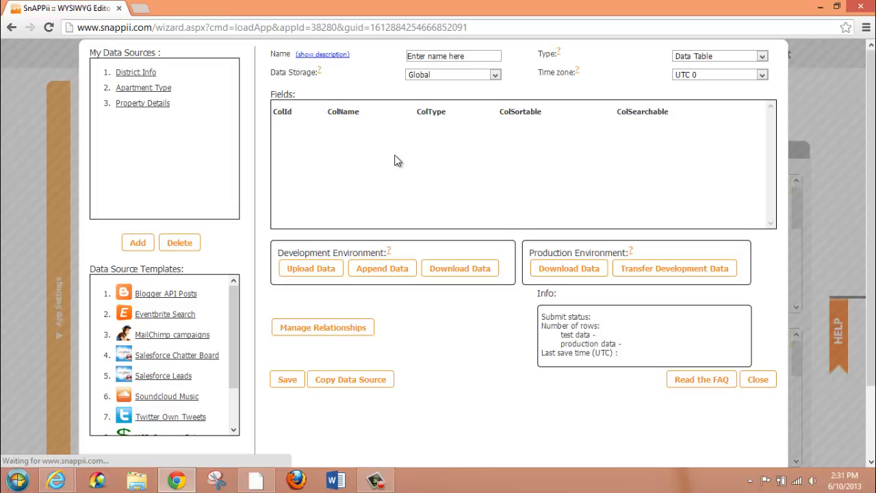
pyautogui.click(132, 74)
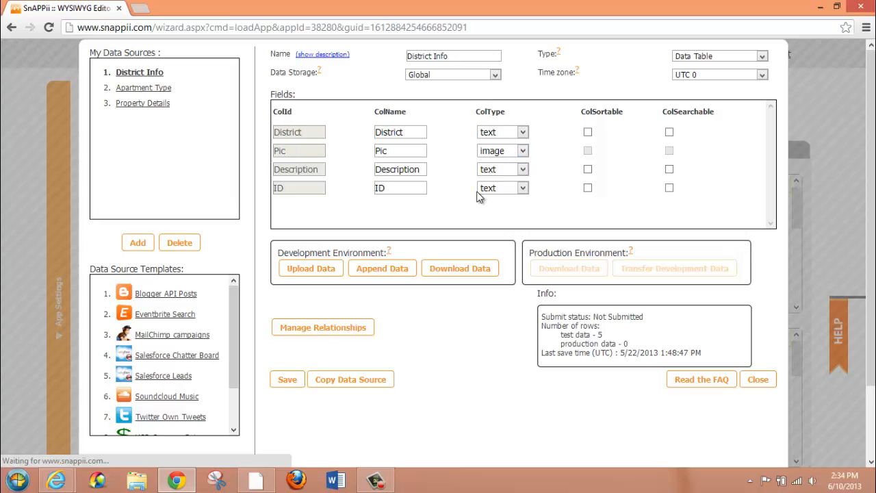
# Try the numeric column type on the ID field of District Info and set it back to text
pyautogui.click(523, 188)
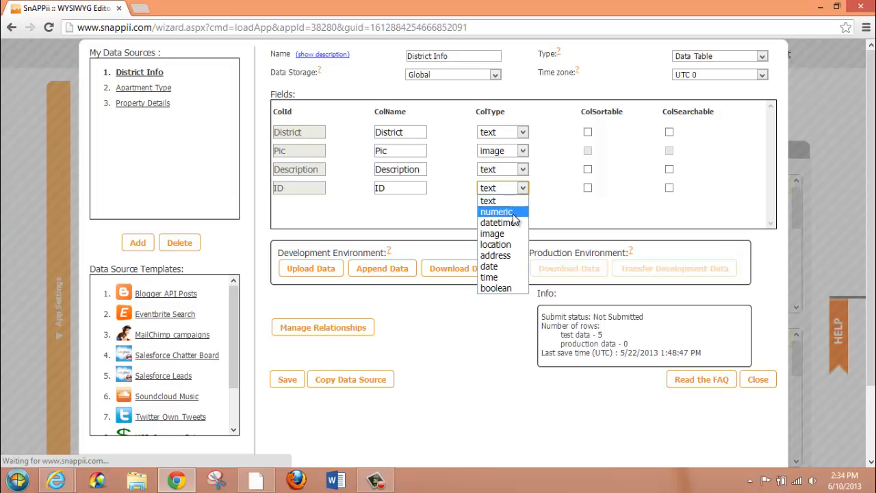
pyautogui.click(513, 212)
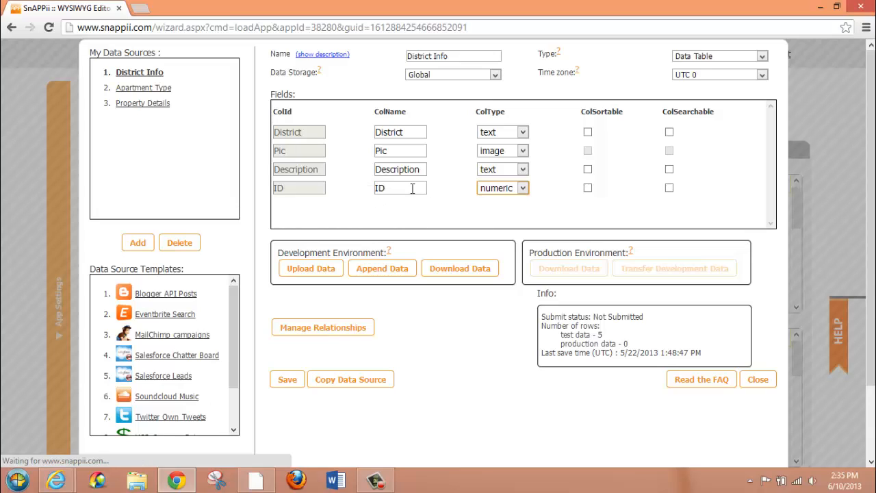
pyautogui.click(522, 188)
pyautogui.click(510, 200)
# Check the available types for the District Info data source, keeping Data Table
pyautogui.click(762, 57)
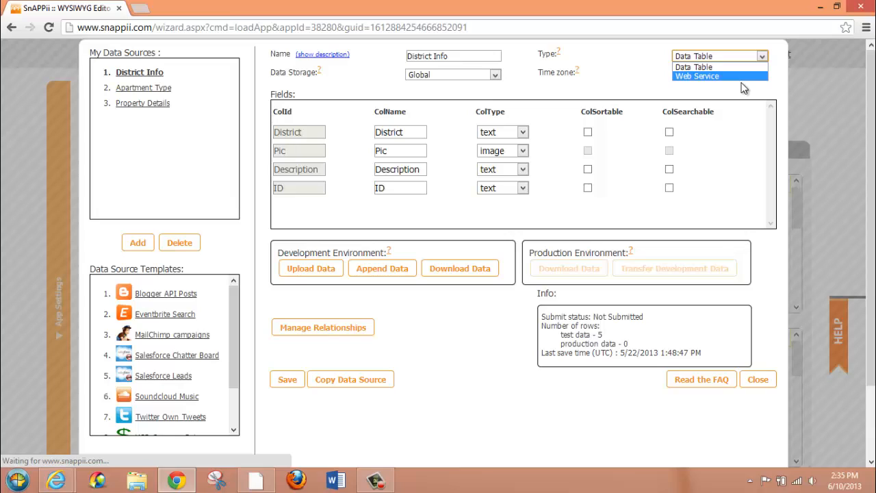
pyautogui.click(740, 66)
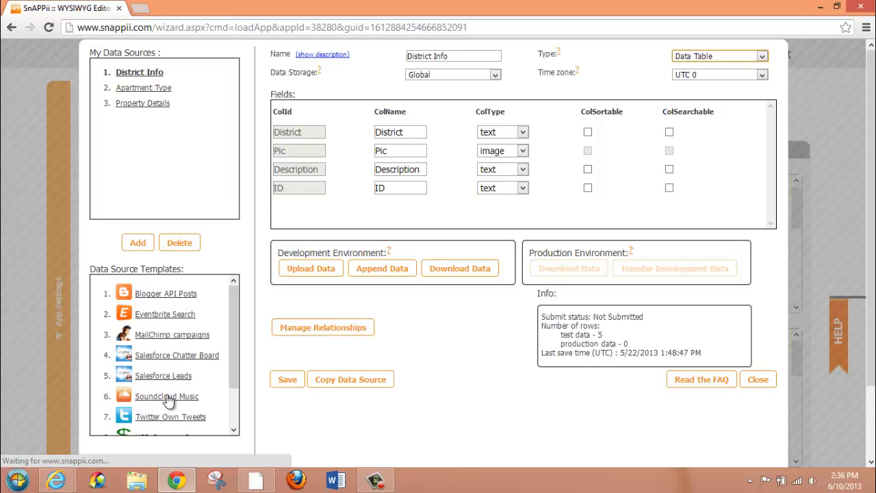
pyautogui.click(761, 56)
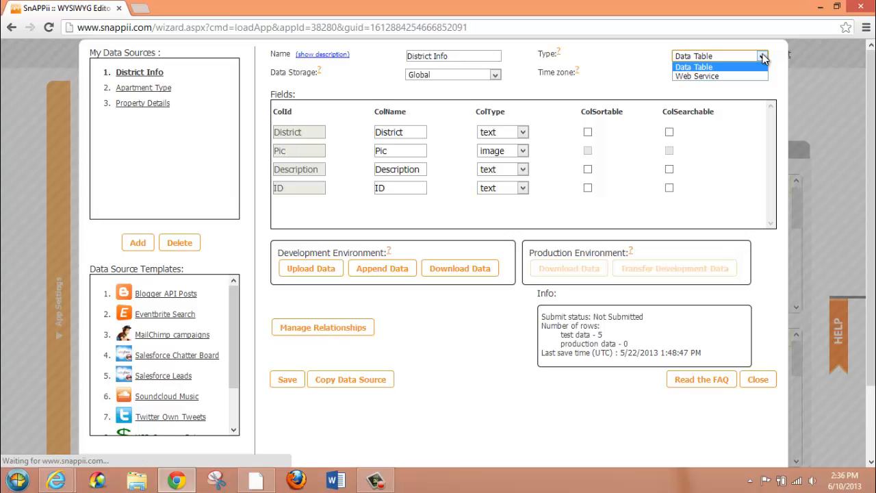
pyautogui.click(763, 58)
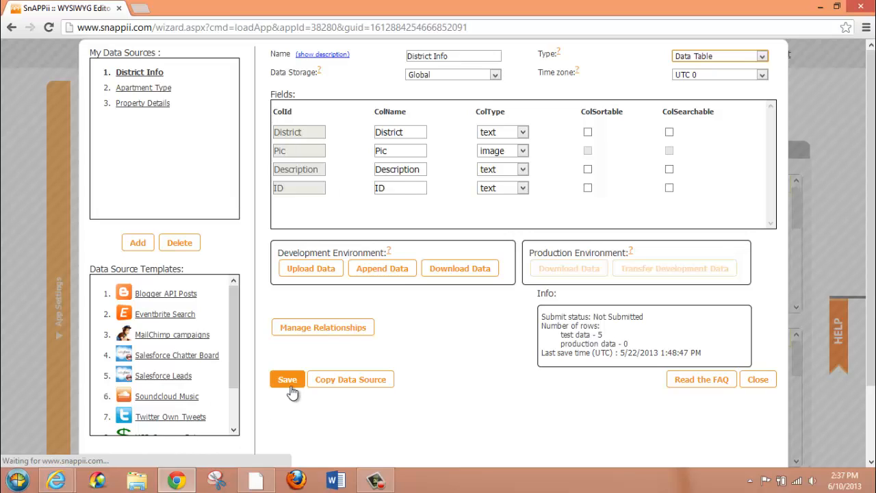
# Examine the fields and column types of the Apartment Type and Property Details data sources
pyautogui.click(163, 92)
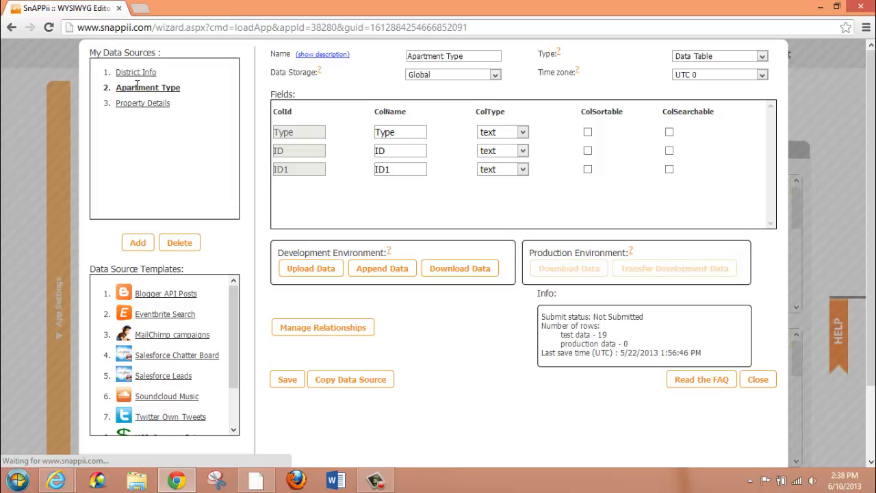
pyautogui.click(139, 104)
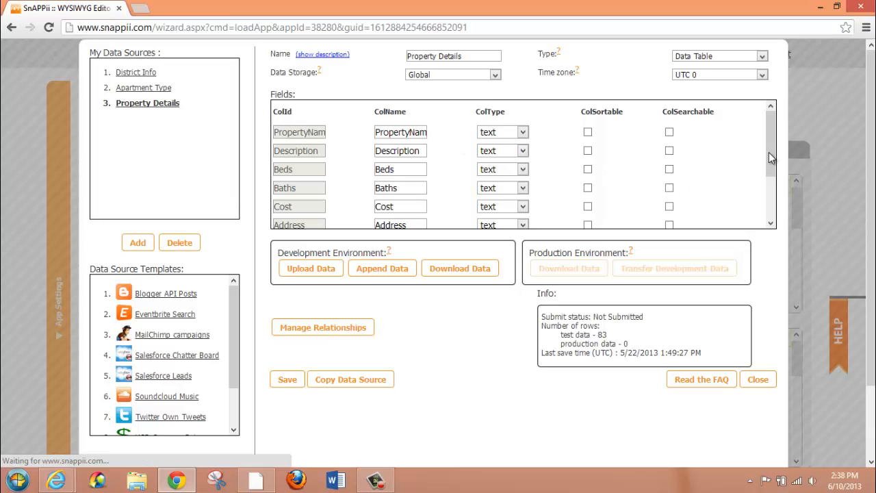
pyautogui.moveTo(769, 151); pyautogui.dragTo(769, 171)
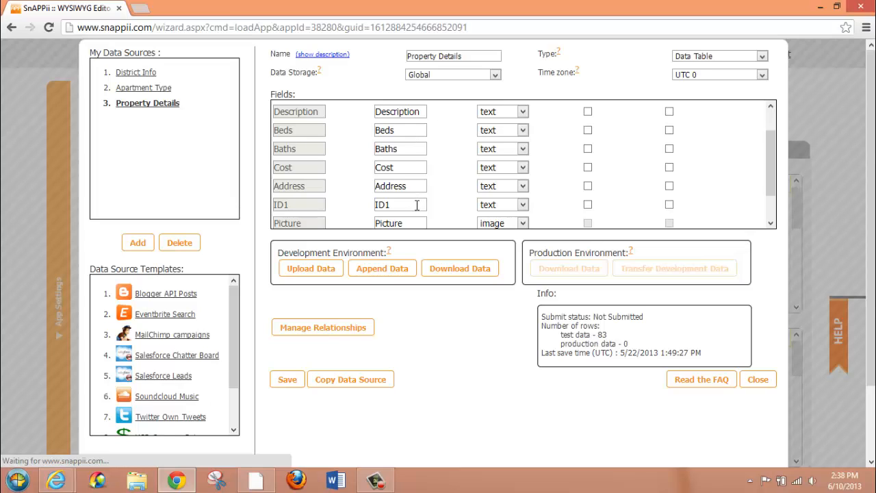
pyautogui.moveTo(770, 160); pyautogui.dragTo(770, 179)
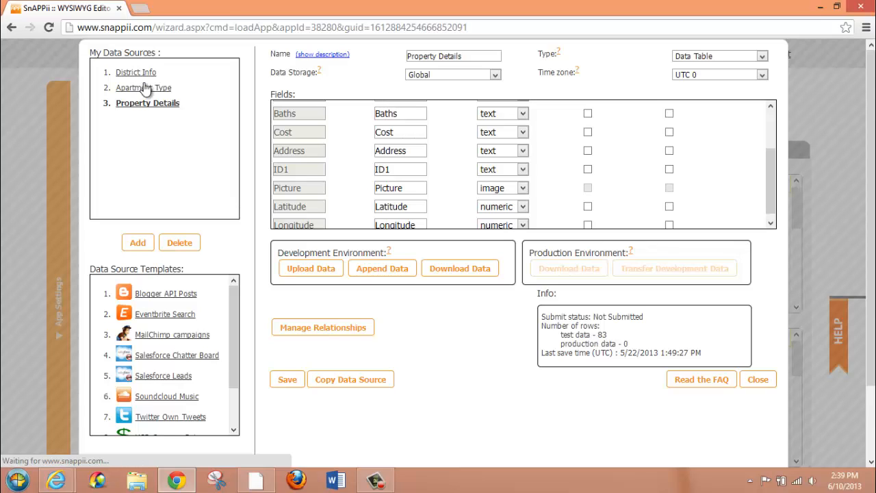
pyautogui.scroll(-1, 766, 195)
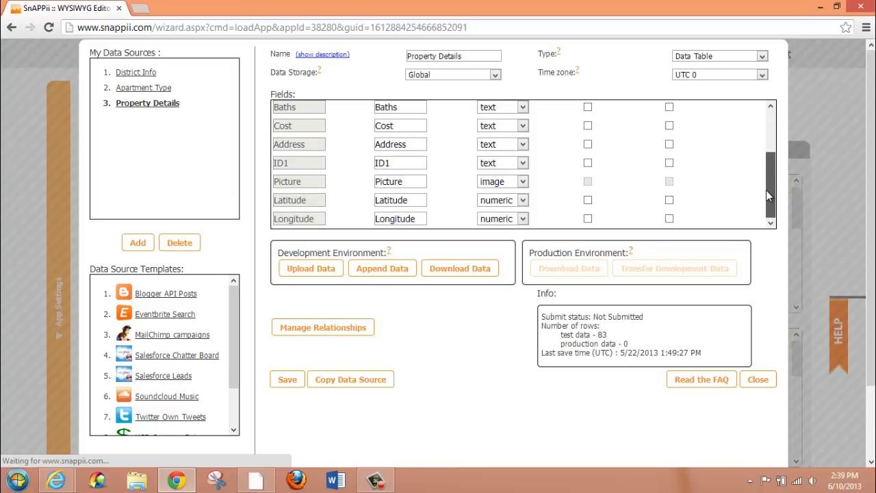
pyautogui.moveTo(766, 190); pyautogui.dragTo(767, 85)
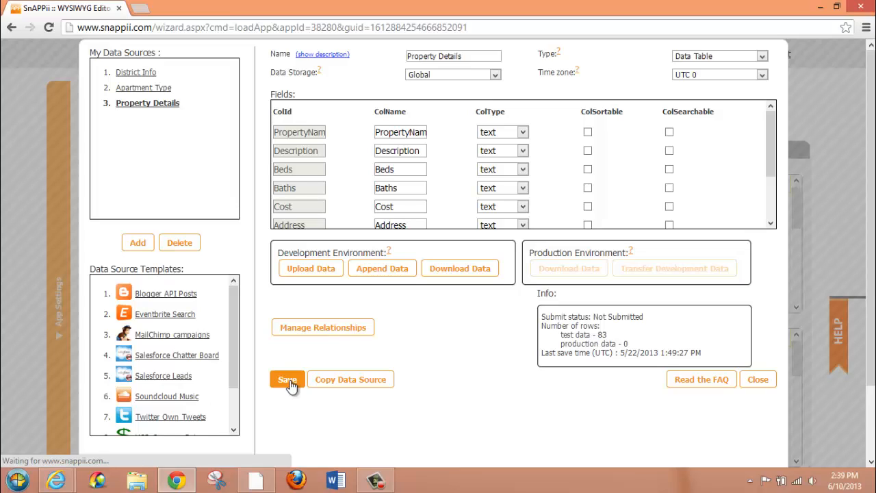
# Open the relationship management for District Info and display its existing one-to-many relationships
pyautogui.click(130, 77)
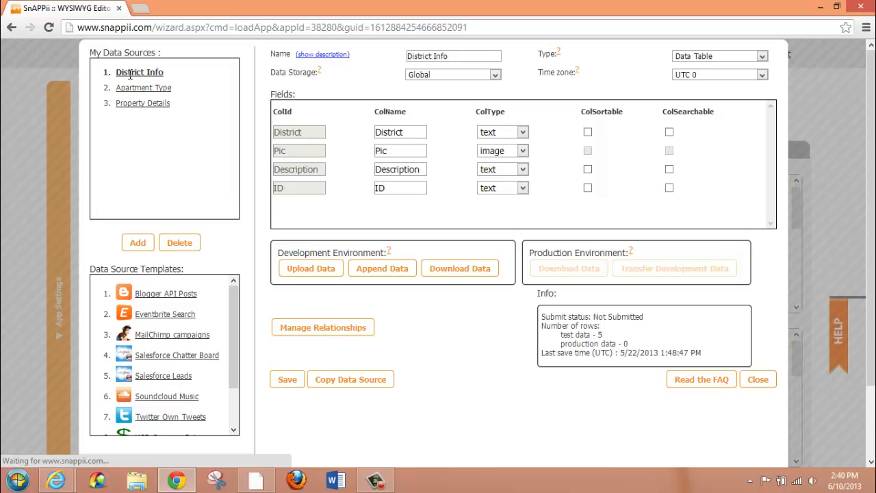
pyautogui.click(301, 334)
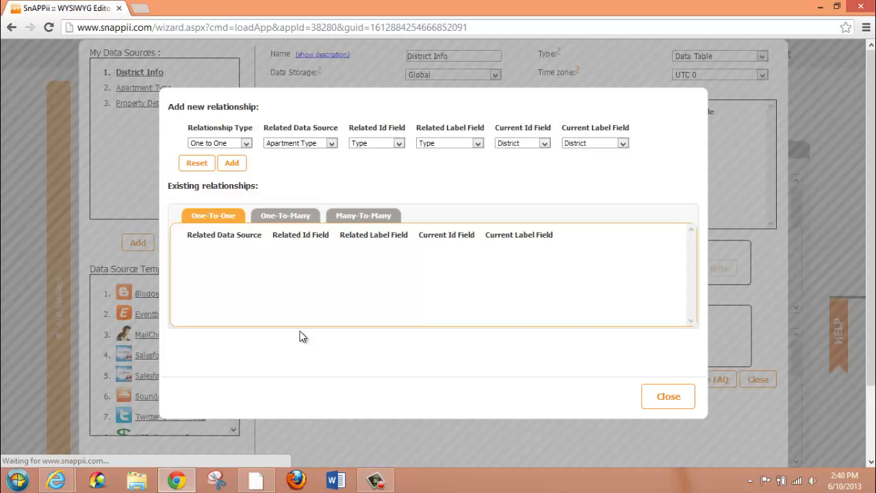
pyautogui.click(247, 145)
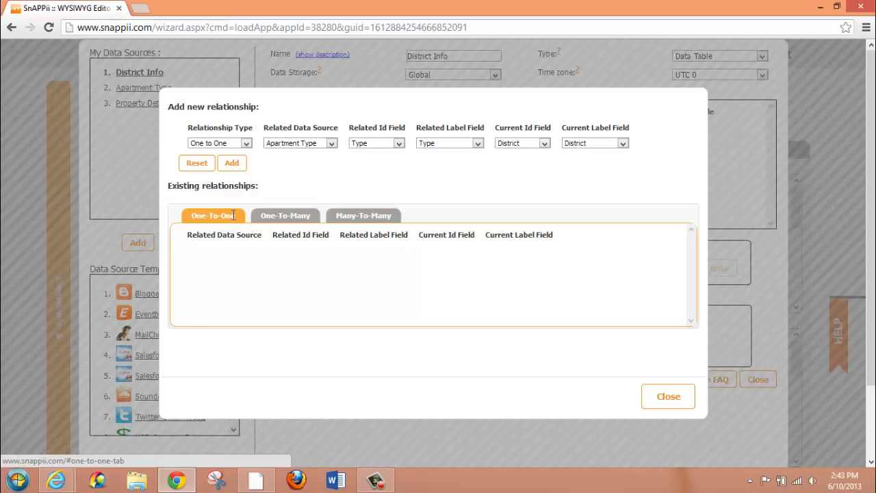
pyautogui.click(196, 162)
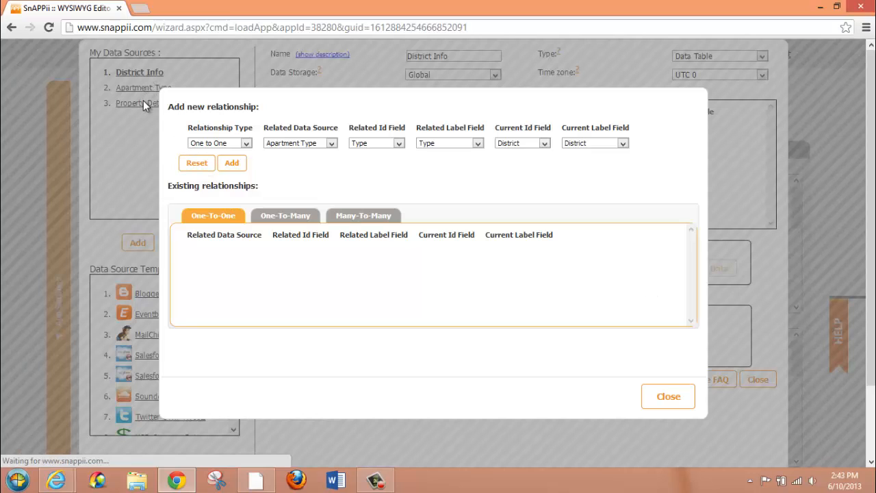
pyautogui.click(288, 218)
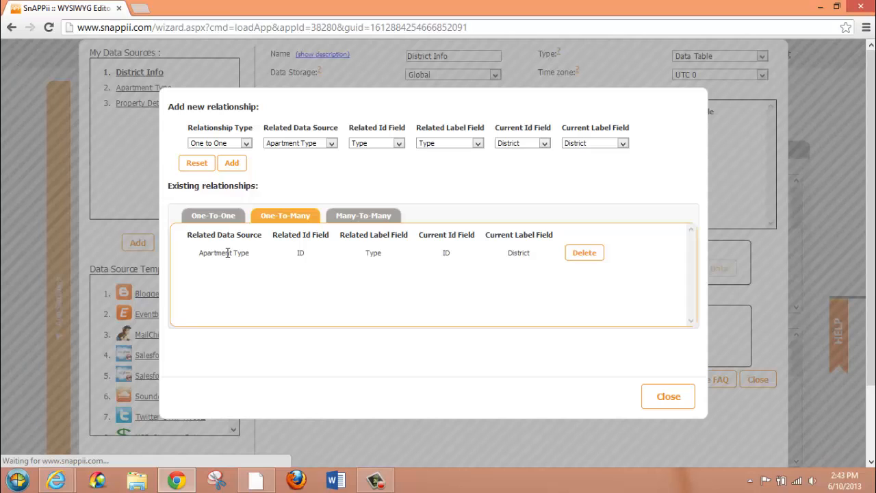
# Configure the new relationship as One to Many with Apartment Type as related data source and ID as related ID field
pyautogui.click(245, 143)
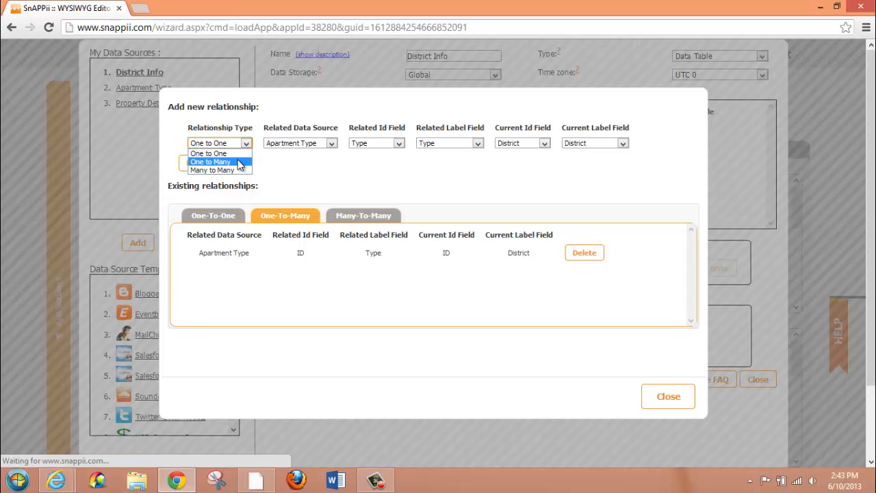
pyautogui.click(236, 158)
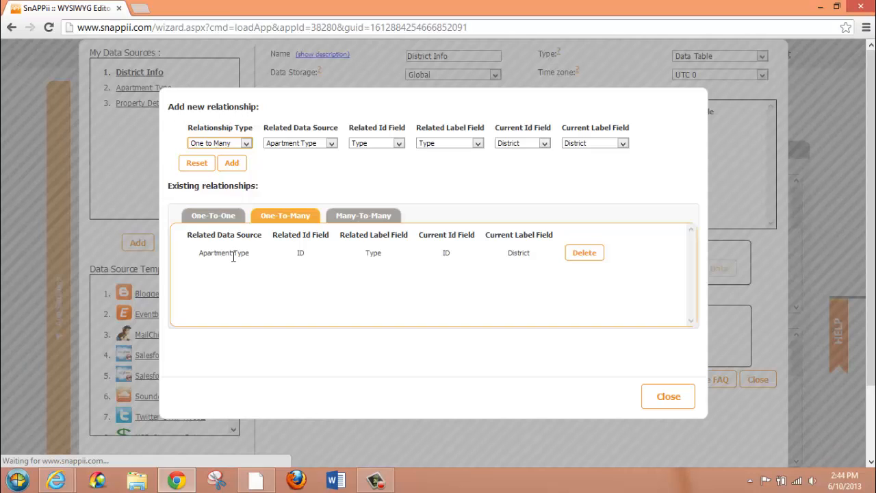
pyautogui.click(332, 144)
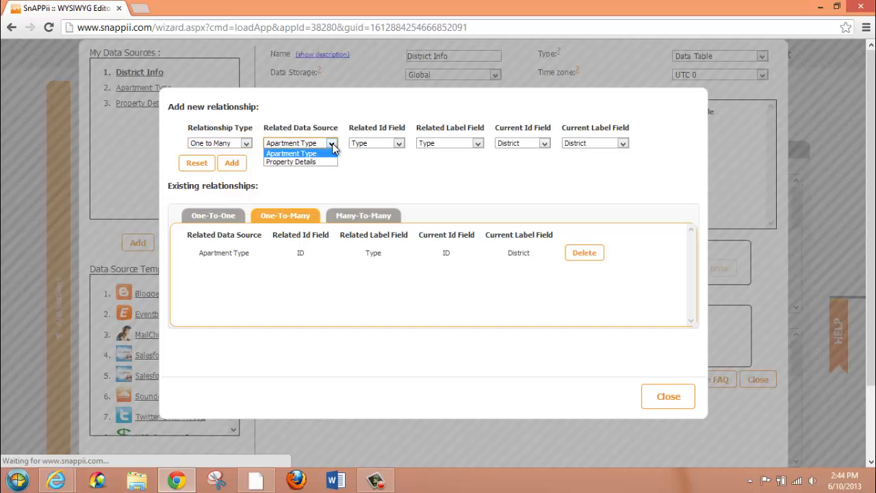
pyautogui.click(332, 144)
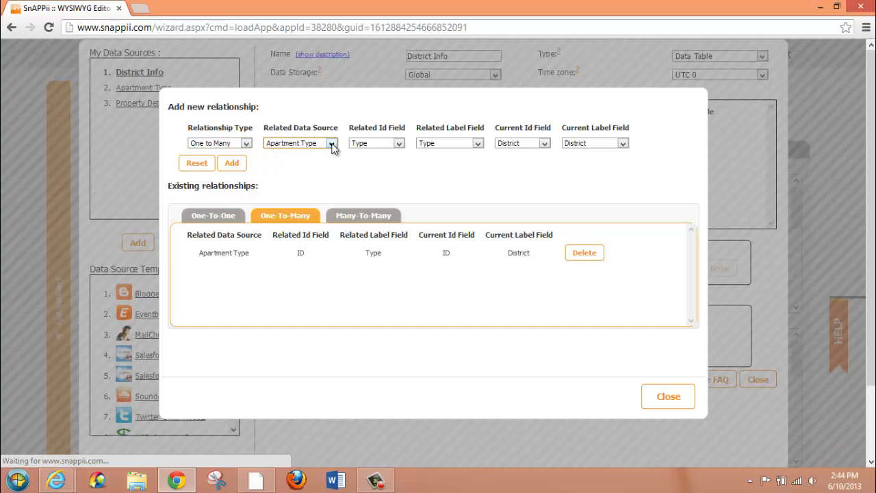
pyautogui.click(396, 141)
pyautogui.click(397, 142)
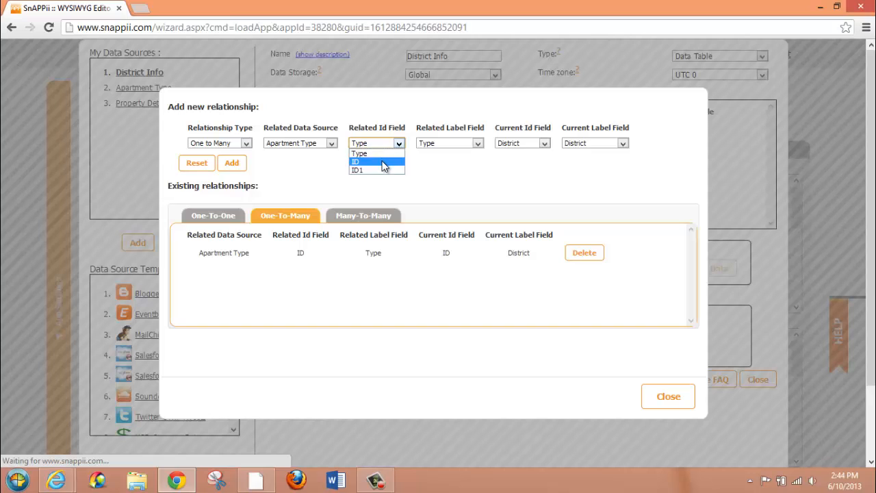
pyautogui.click(383, 162)
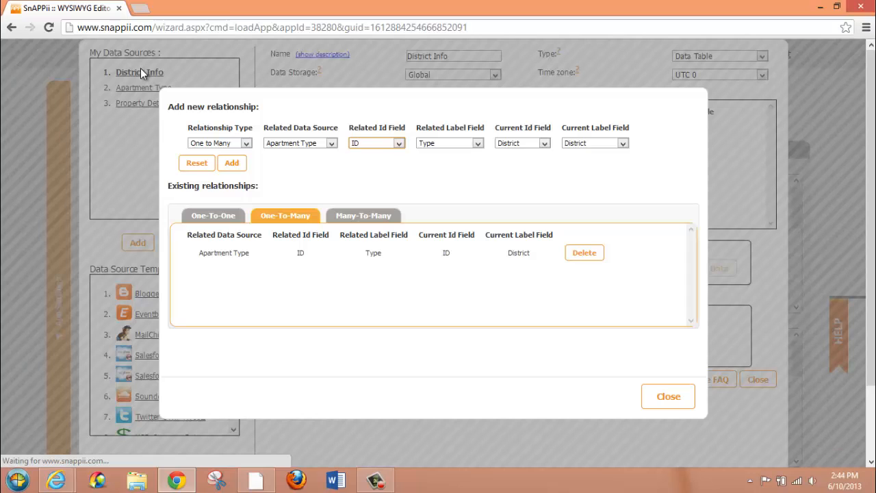
pyautogui.click(398, 143)
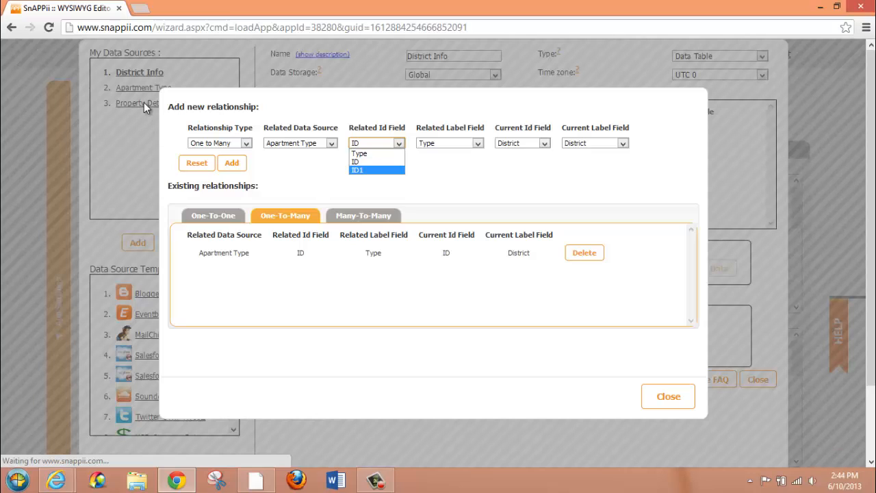
pyautogui.click(397, 143)
# Set the new relationship's related label field to Type, current ID field to ID and current label field to District
pyautogui.click(477, 143)
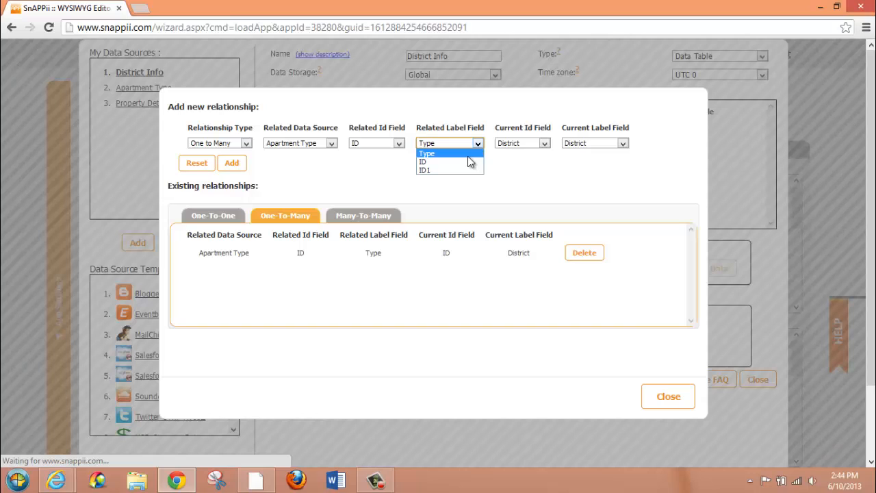
pyautogui.click(468, 156)
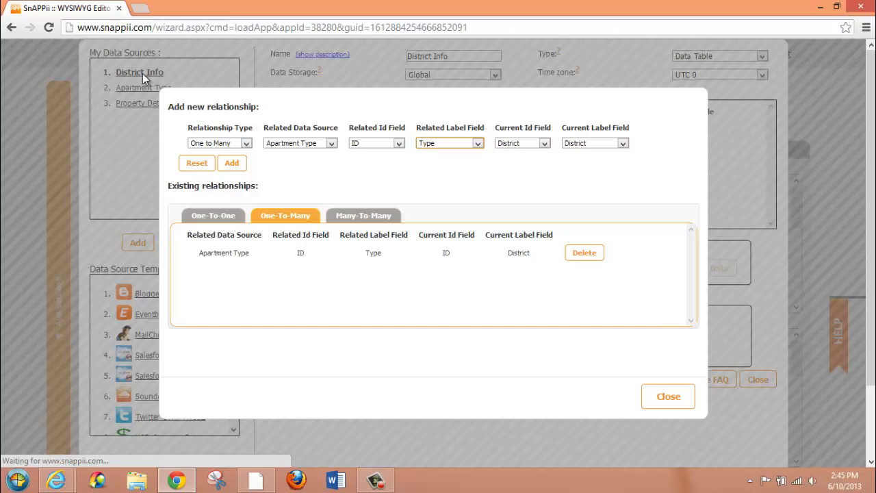
pyautogui.click(546, 145)
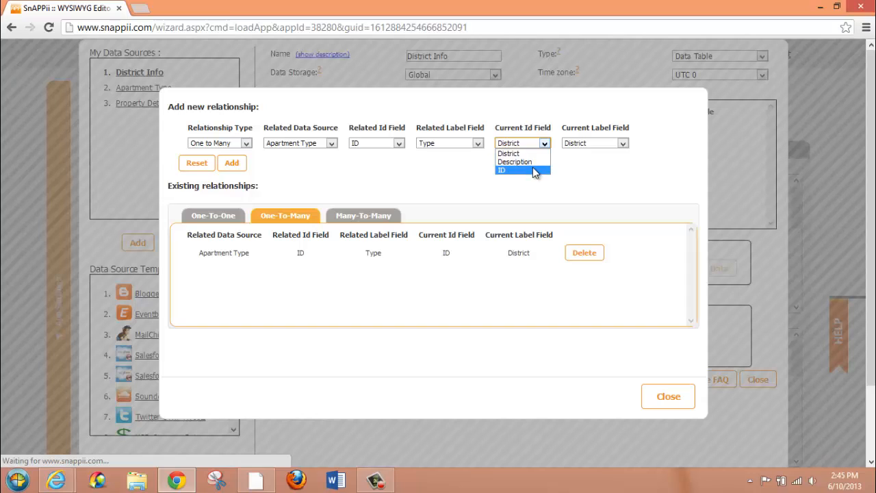
pyautogui.click(534, 171)
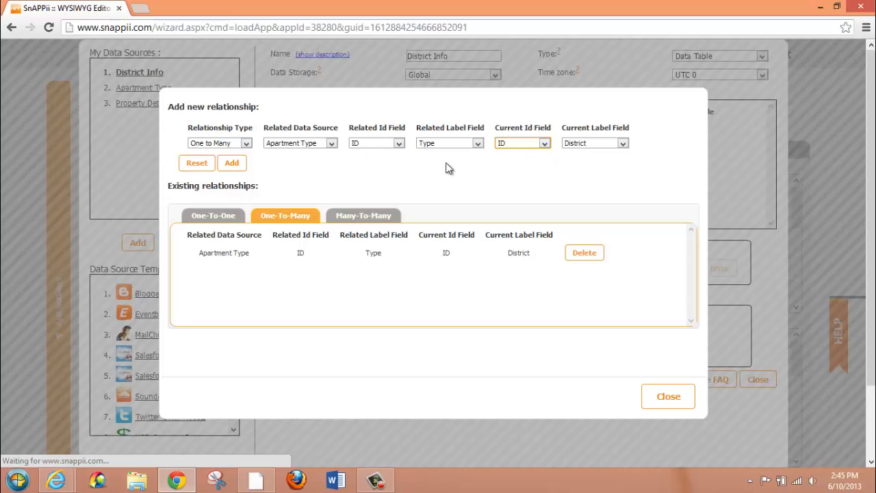
pyautogui.click(622, 143)
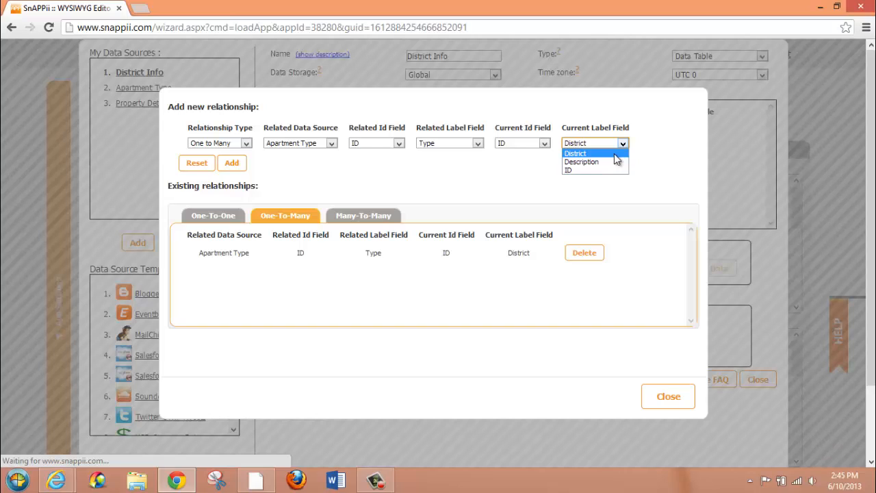
pyautogui.click(614, 154)
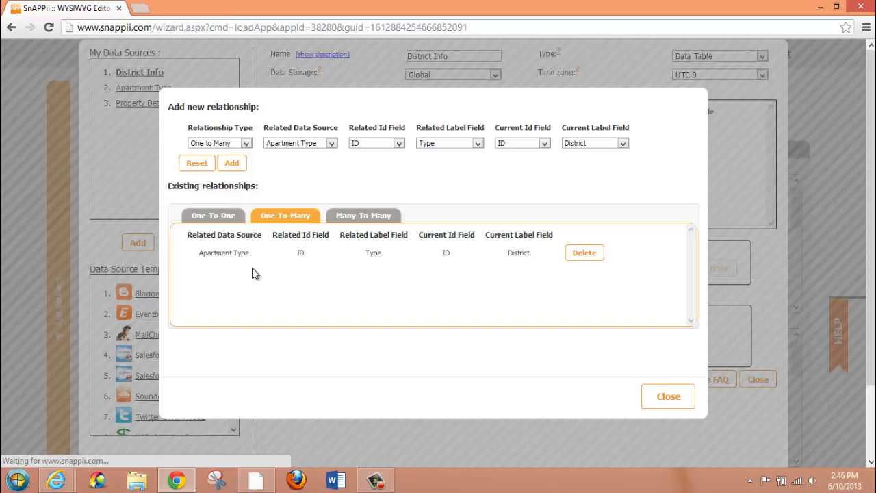
# Open the relationship management for the Apartment Type data source and display its existing one-to-many relationships
pyautogui.click(664, 399)
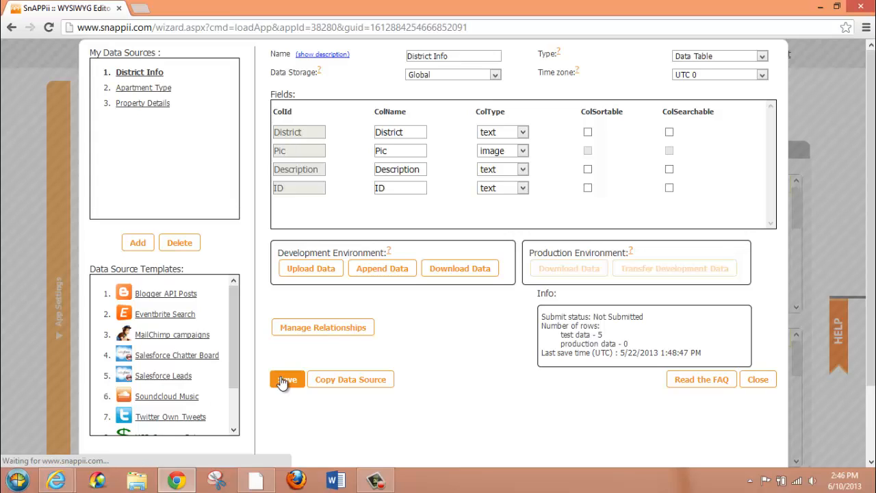
pyautogui.click(144, 89)
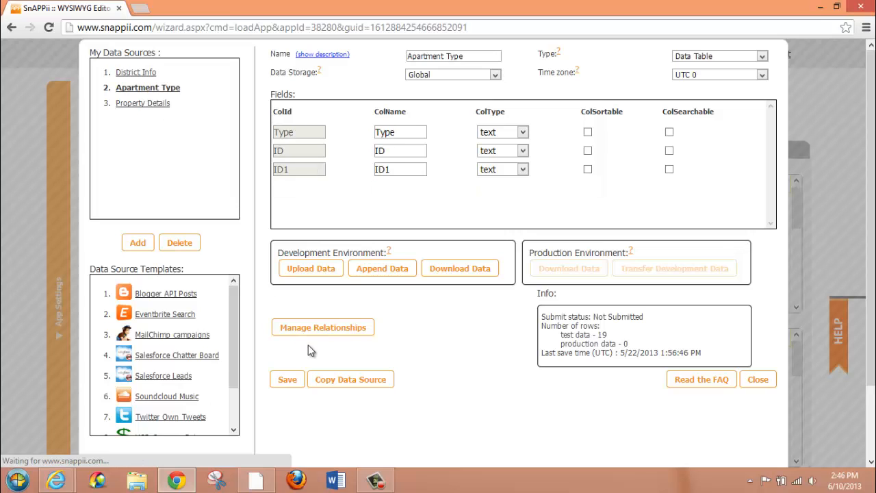
pyautogui.click(306, 327)
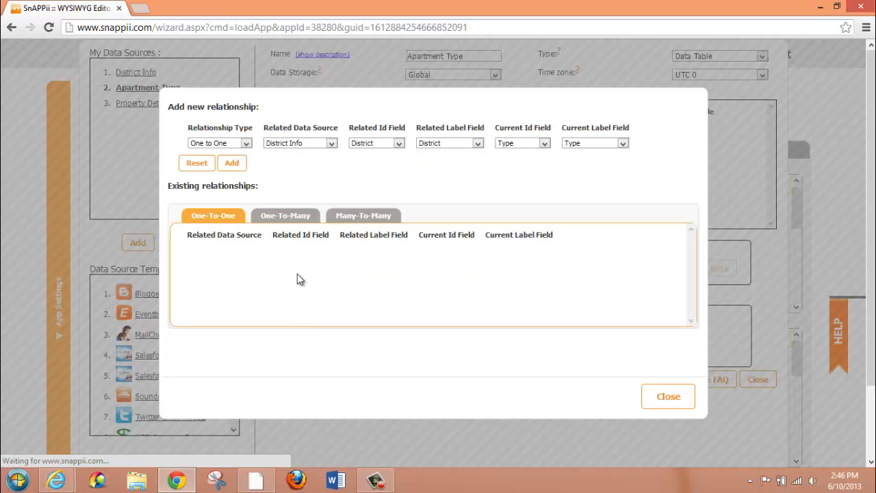
pyautogui.click(286, 217)
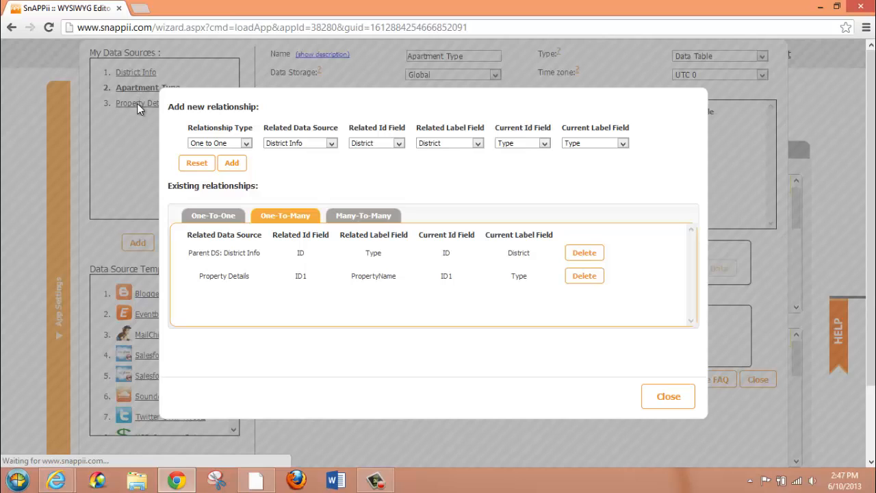
# Configure a new One to Many relationship for Apartment Type with Property Details as related data source and ID1 as related ID field
pyautogui.click(245, 143)
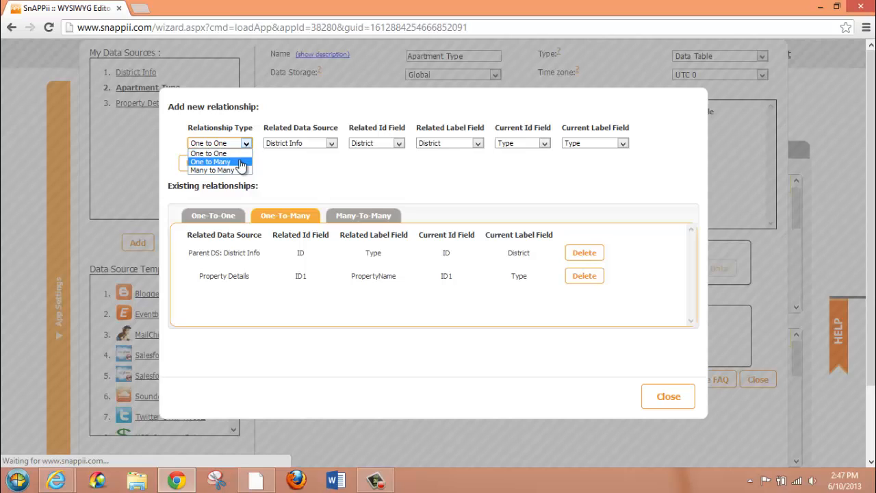
pyautogui.click(241, 162)
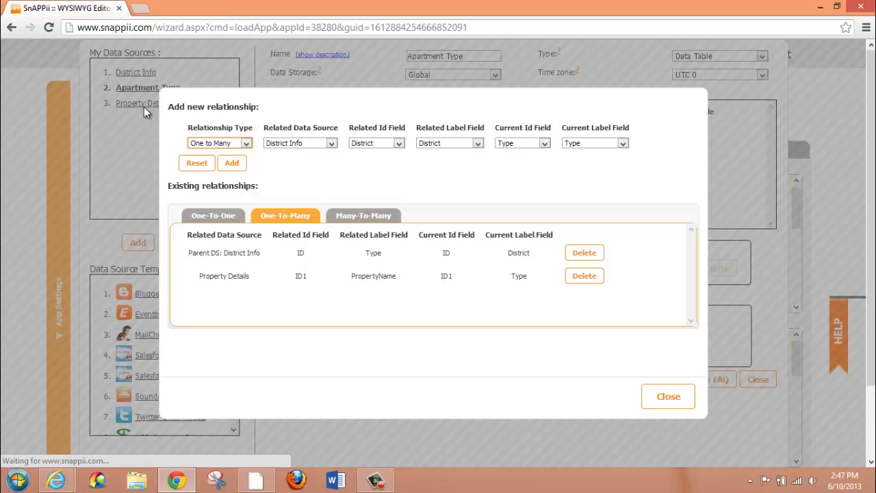
pyautogui.click(331, 145)
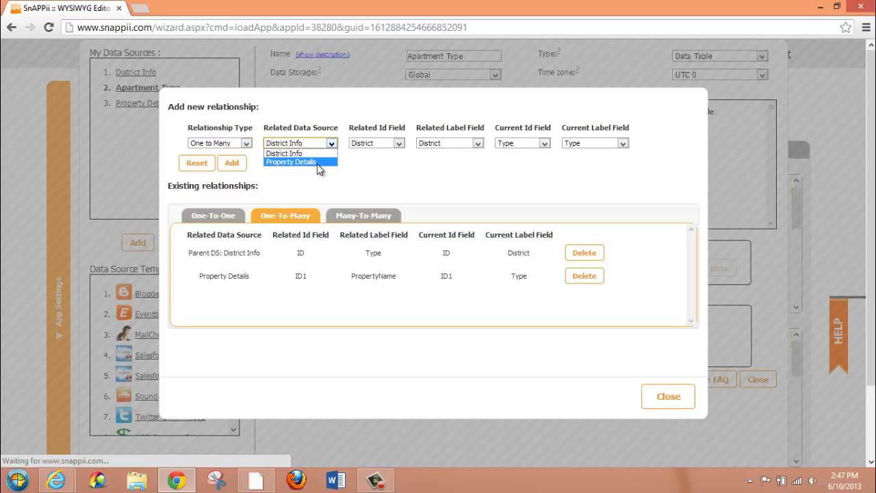
pyautogui.click(317, 162)
pyautogui.click(404, 144)
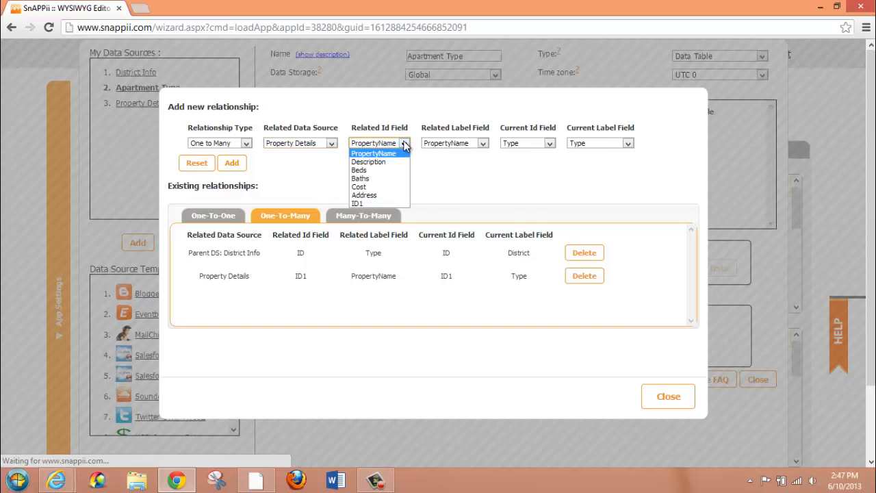
pyautogui.click(388, 204)
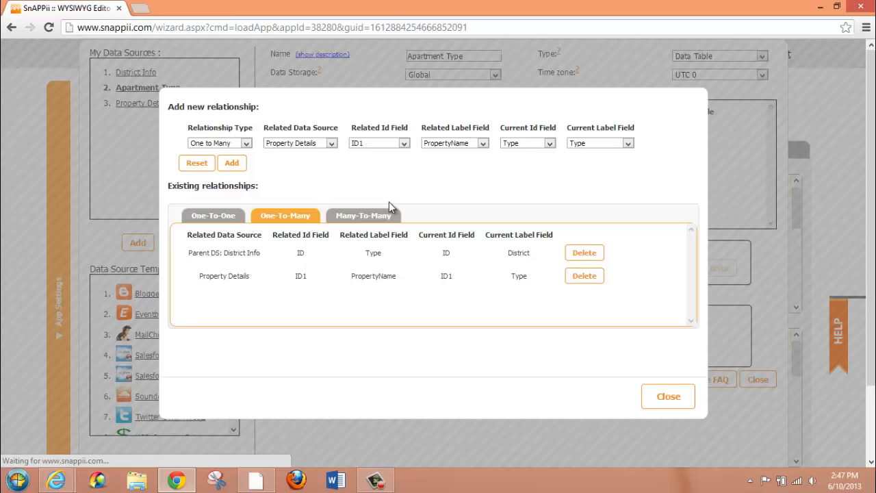
# Set the related label field to PropertyName, current ID field to ID1 and current label field to Type, and leave without adding the relationship
pyautogui.click(481, 146)
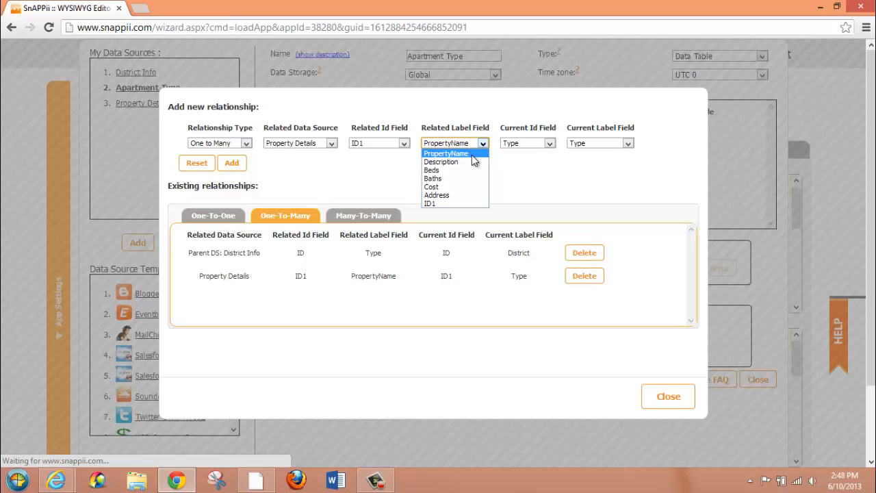
pyautogui.click(472, 156)
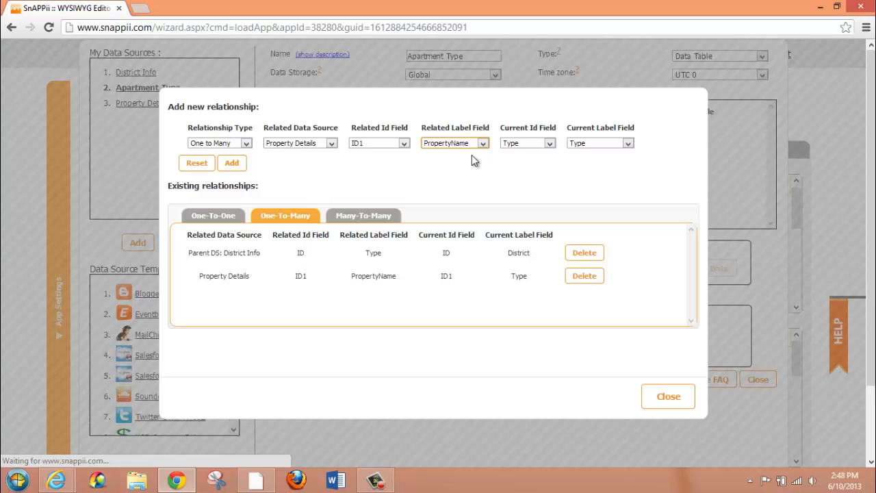
pyautogui.click(545, 148)
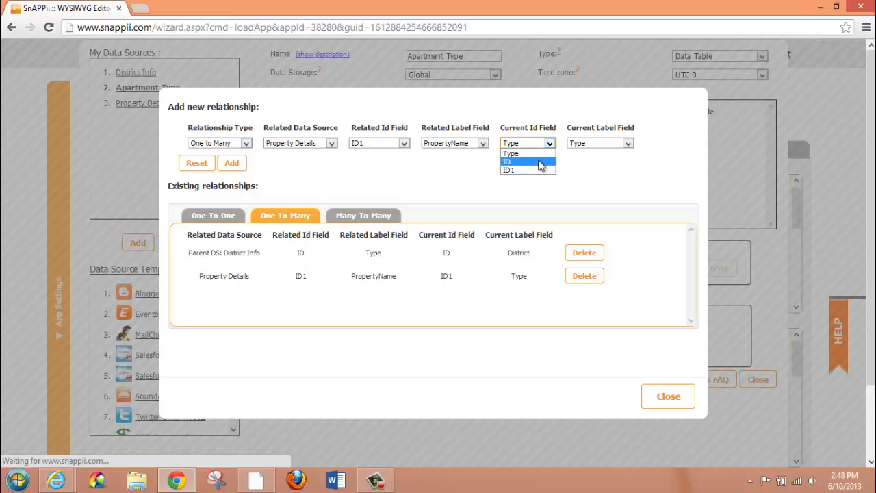
pyautogui.click(533, 169)
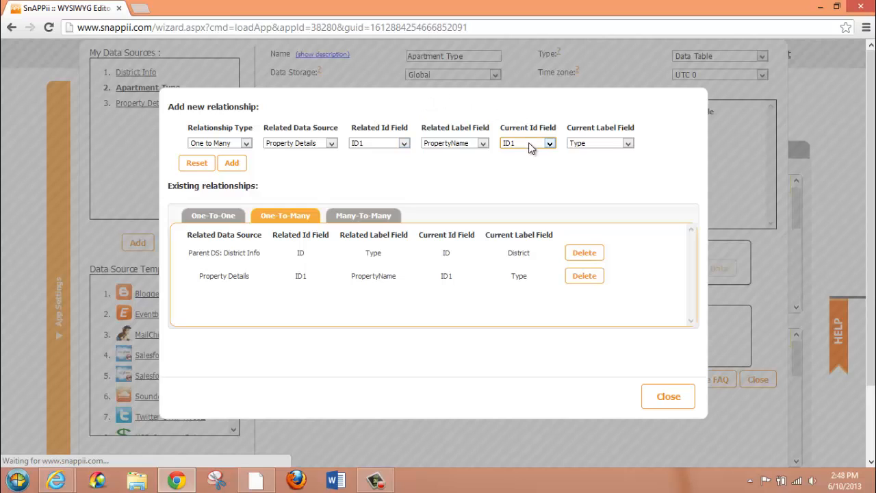
pyautogui.click(628, 143)
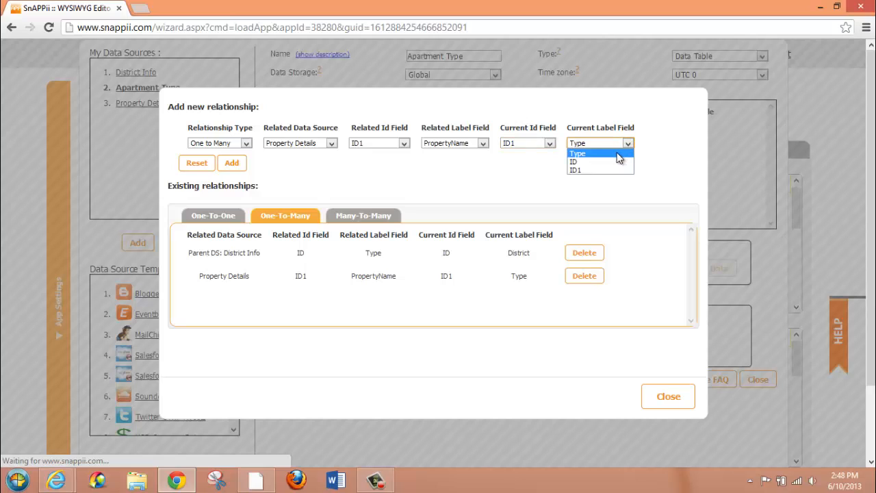
pyautogui.click(617, 157)
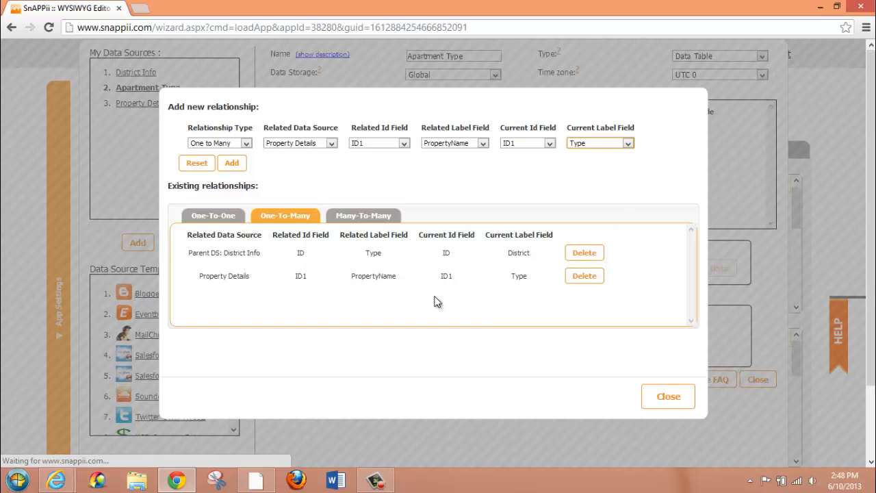
pyautogui.click(669, 398)
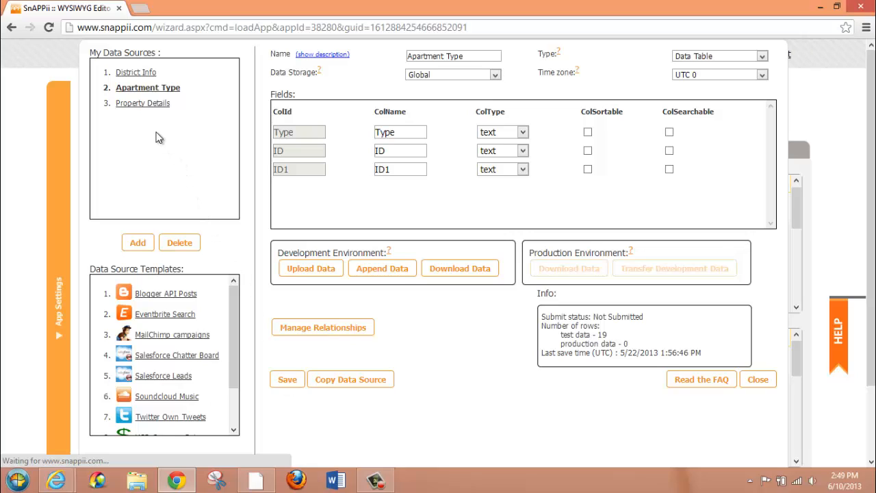
# Display the existing one-to-many relationships of the Property Details data source and return to the app editor
pyautogui.click(134, 104)
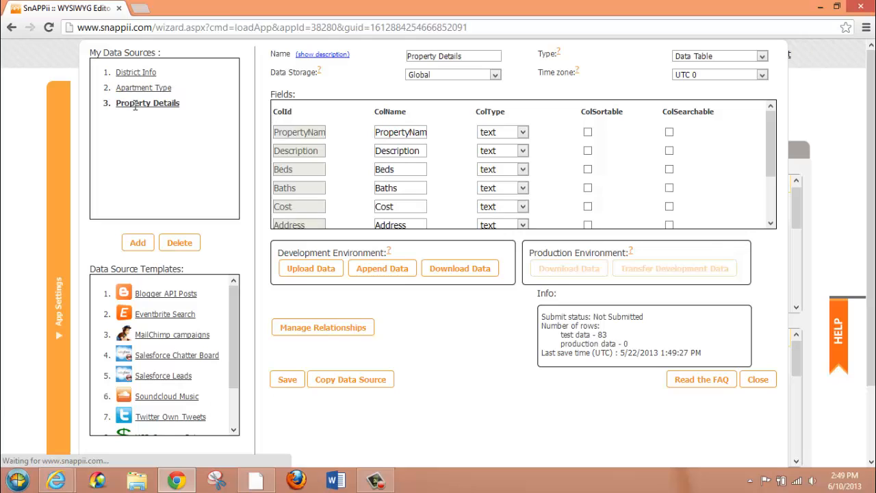
pyautogui.click(287, 328)
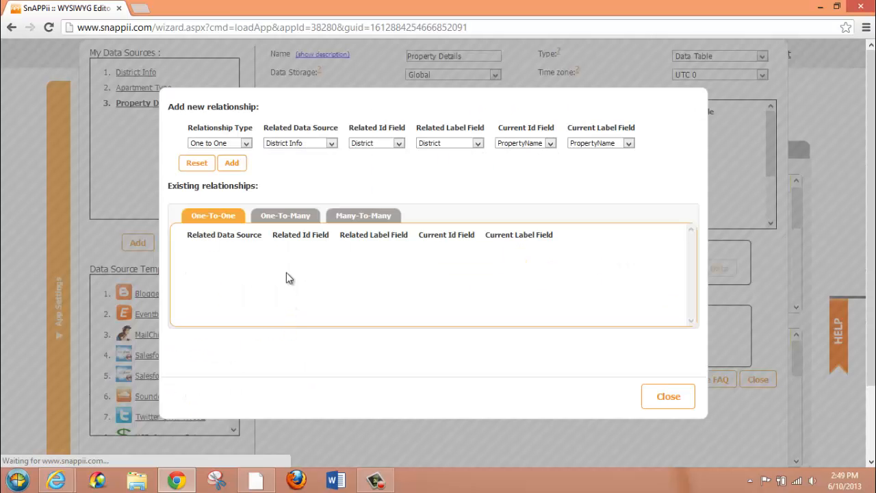
pyautogui.click(287, 217)
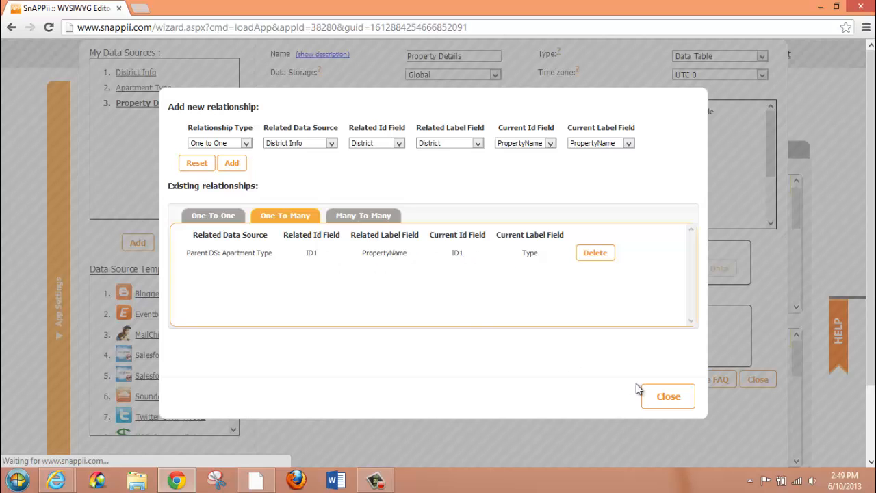
pyautogui.click(651, 401)
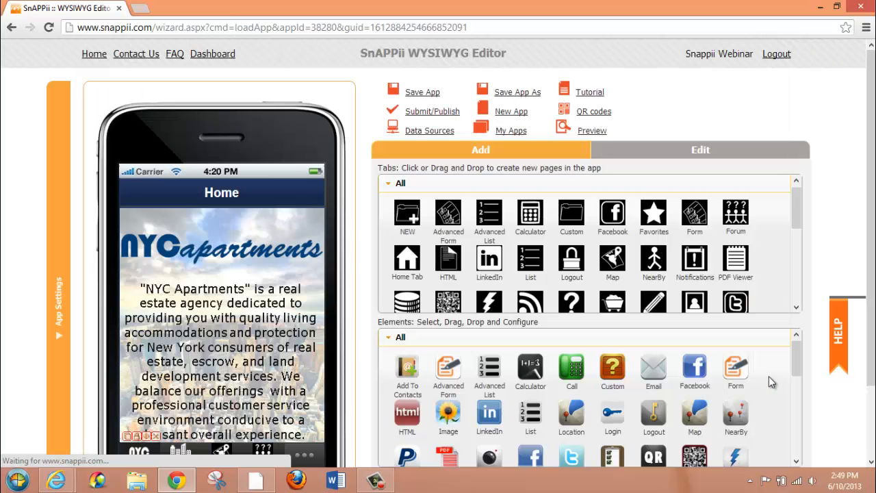
# Open the settings of the app's Apartments tab and expand its title, tab name and icon options
pyautogui.scroll(-1, 426, 250)
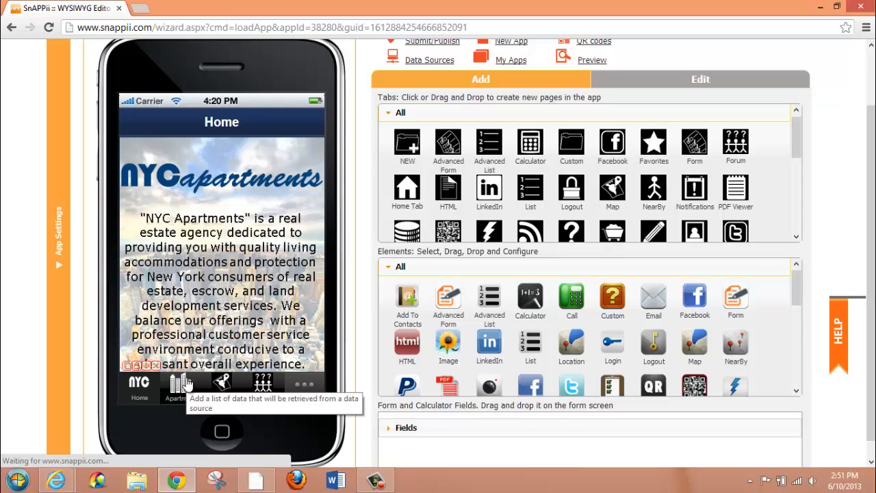
pyautogui.moveTo(186, 384); pyautogui.dragTo(188, 365)
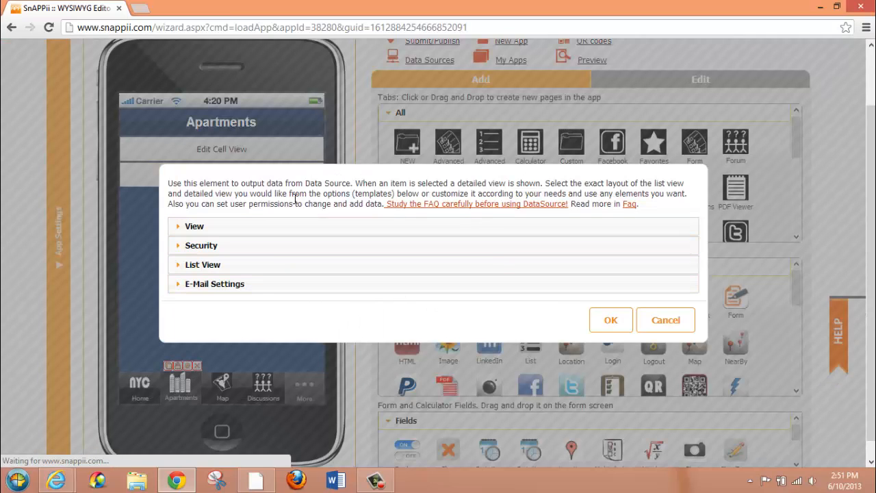
pyautogui.click(240, 229)
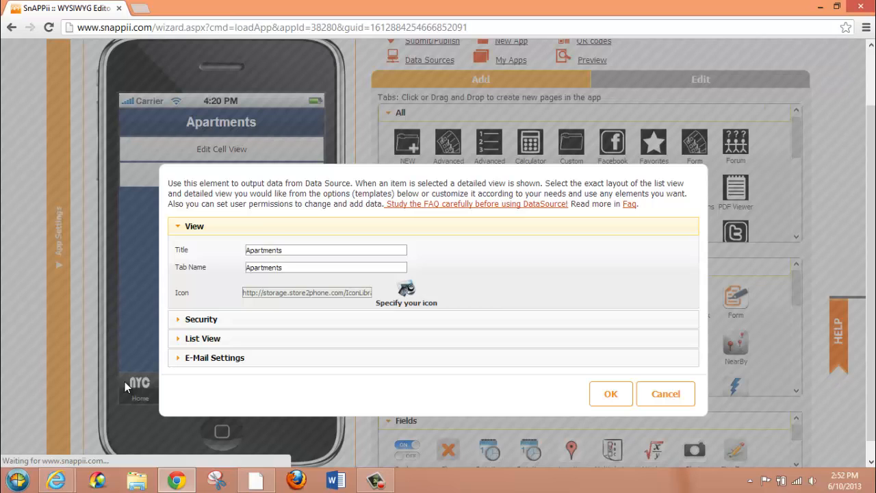
# Browse the icon library for the Apartments tab without choosing an icon and view the tab's security permission options
pyautogui.click(406, 291)
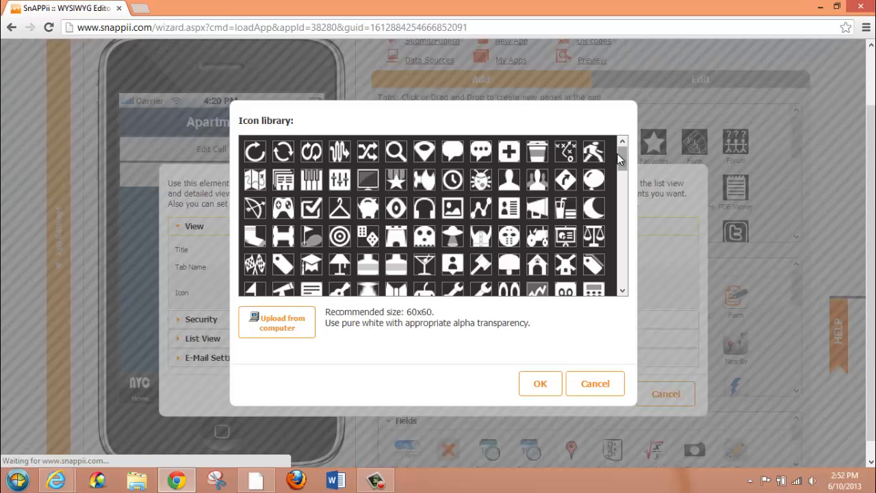
pyautogui.moveTo(620, 158)
pyautogui.mouseDown()
pyautogui.moveTo(620, 217)
pyautogui.moveTo(621, 149)
pyautogui.mouseUp()
pyautogui.click(581, 383)
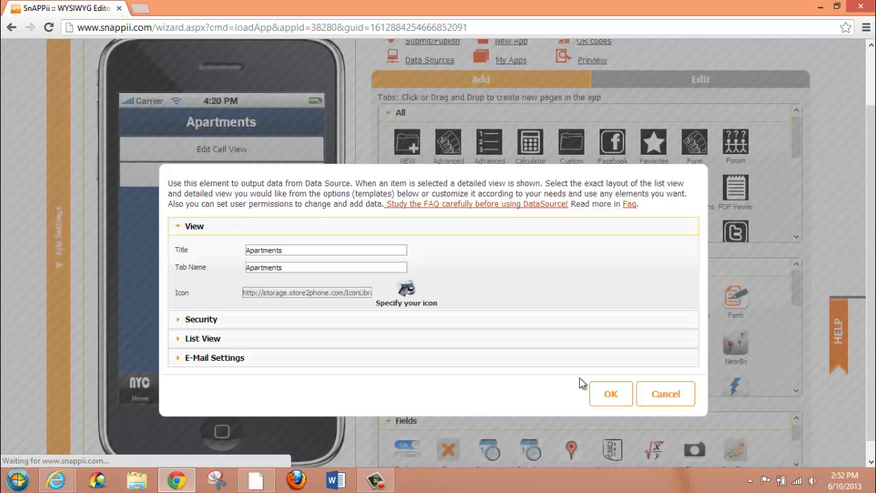
pyautogui.click(189, 320)
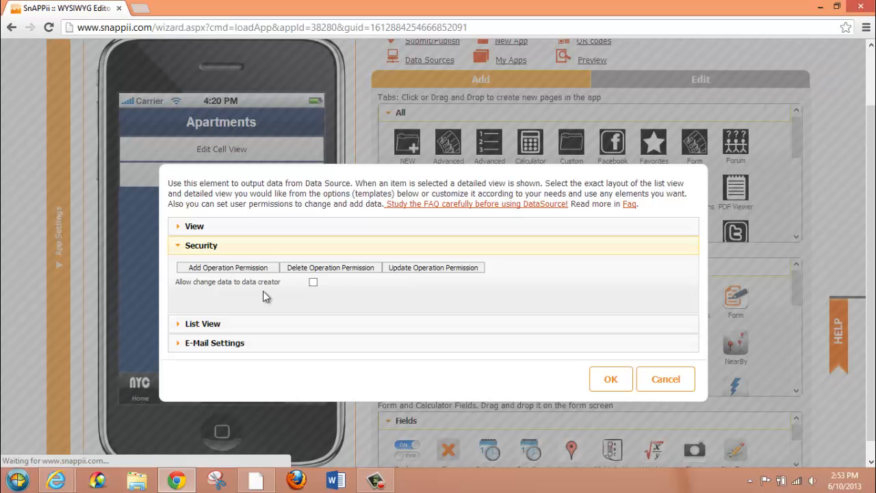
# Select District Info as the list view's data source and open the template choice for the list view
pyautogui.click(233, 323)
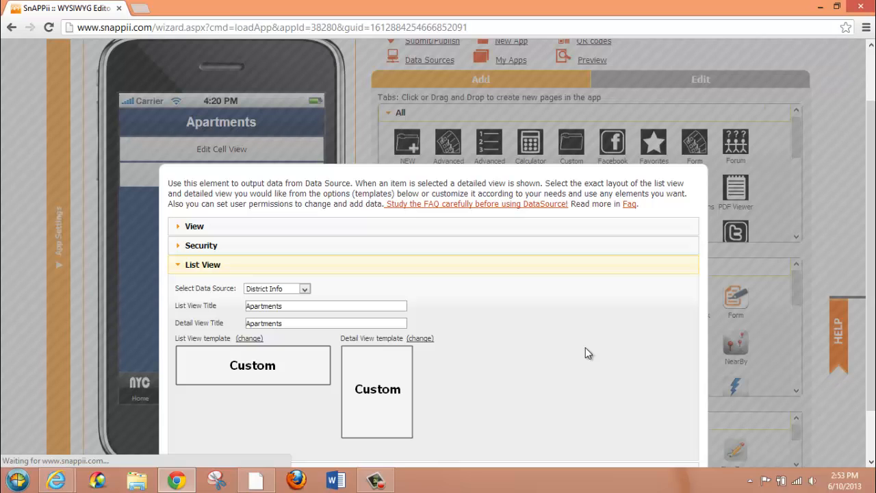
pyautogui.click(305, 289)
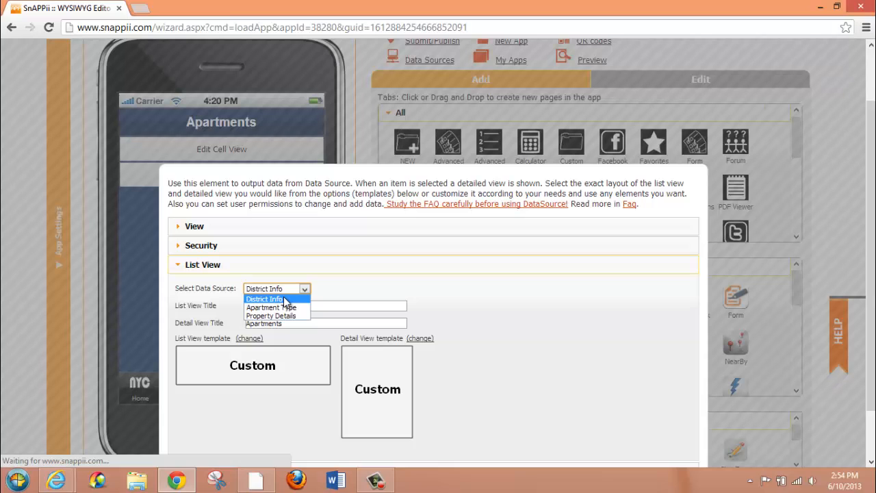
pyautogui.click(285, 300)
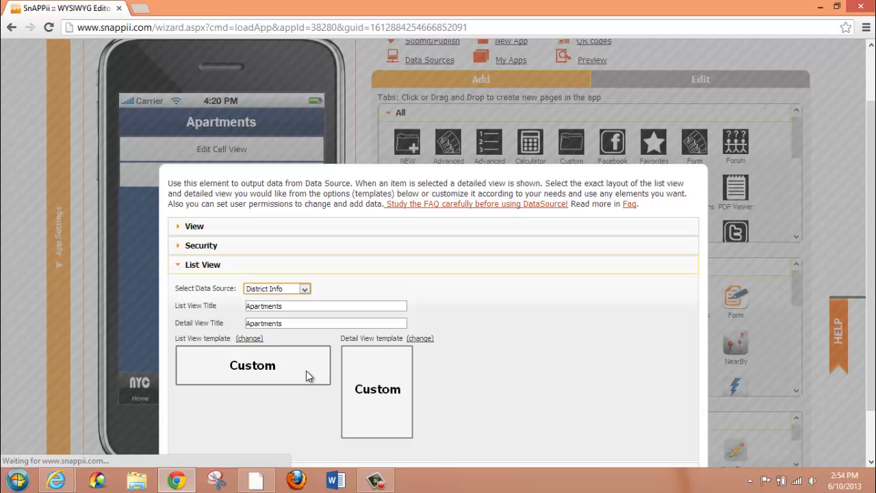
pyautogui.click(249, 339)
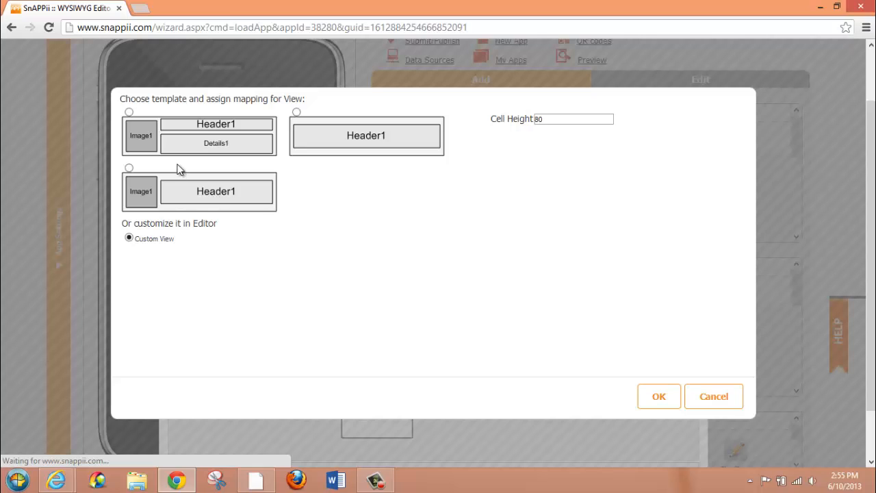
# Try the list view template with image, header and details, and check the District header and Pic image field mappings
pyautogui.click(129, 113)
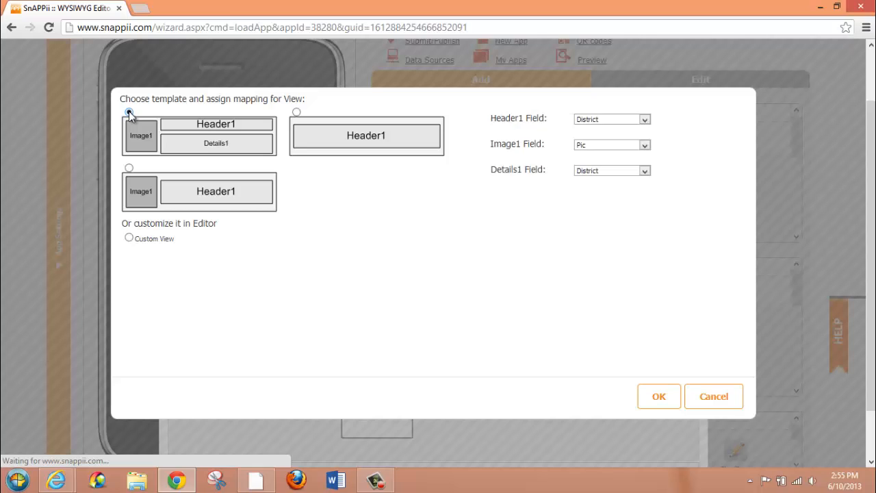
pyautogui.click(644, 120)
pyautogui.click(644, 120)
pyautogui.click(644, 146)
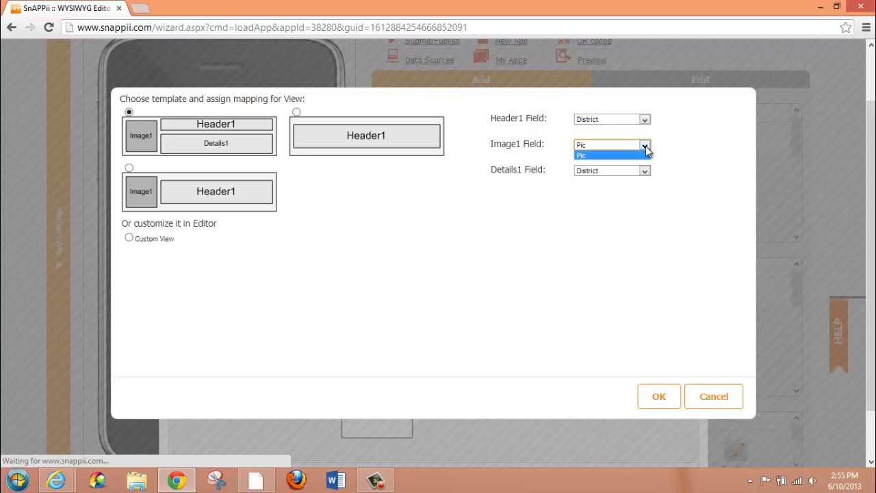
pyautogui.click(645, 145)
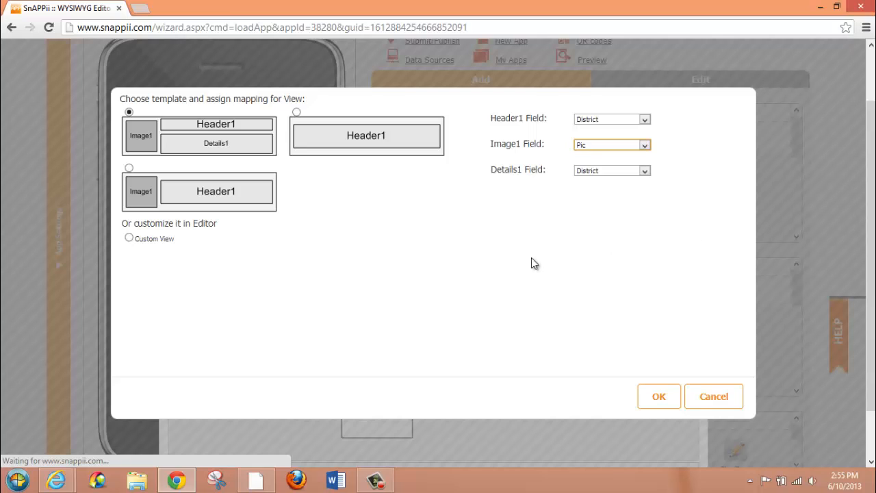
# Set the list view template to Custom View with a cell height of 80
pyautogui.click(129, 239)
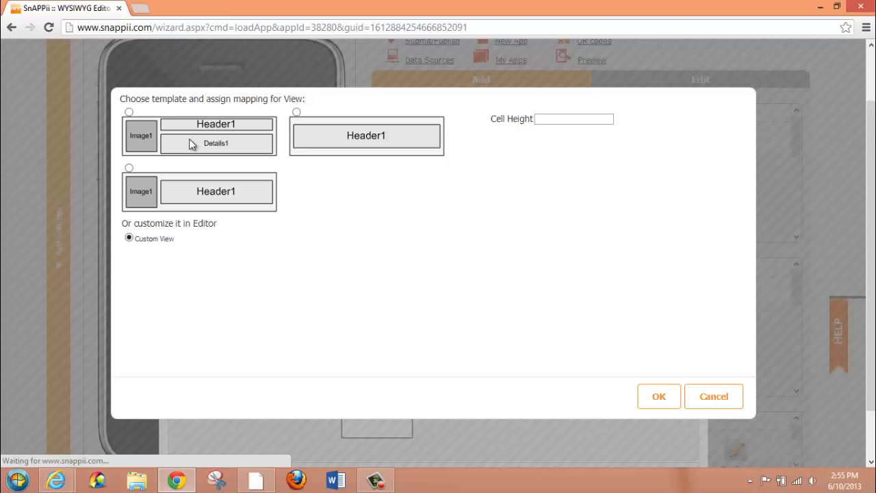
pyautogui.click(551, 122)
pyautogui.write('80')
pyautogui.click(657, 399)
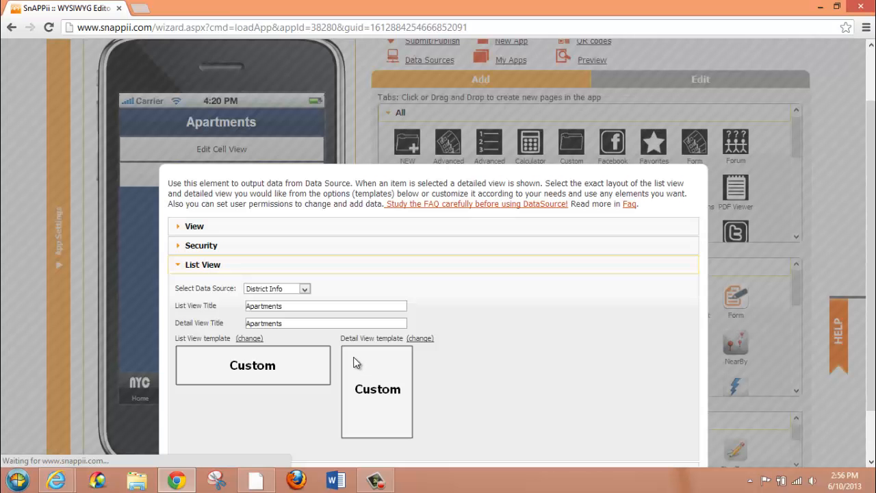
# Keep Custom View as the detail view template, check the e-mail settings, and save the Apartments tab's configuration
pyautogui.click(421, 339)
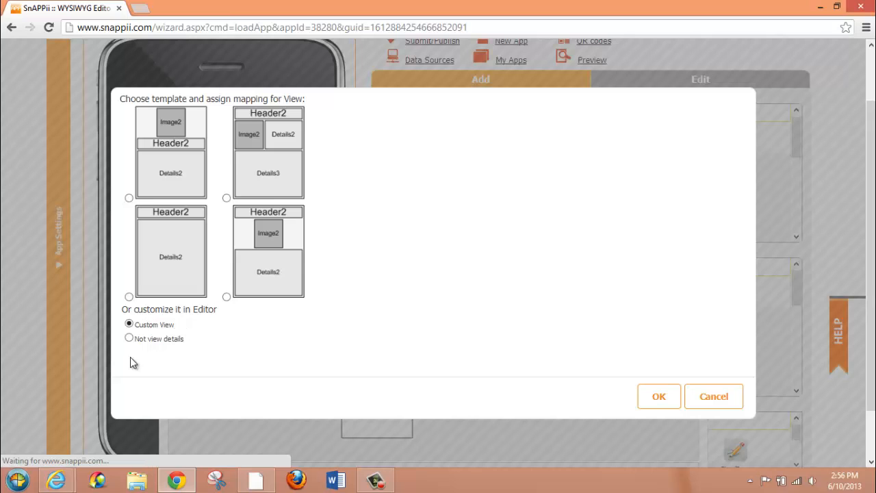
pyautogui.click(656, 399)
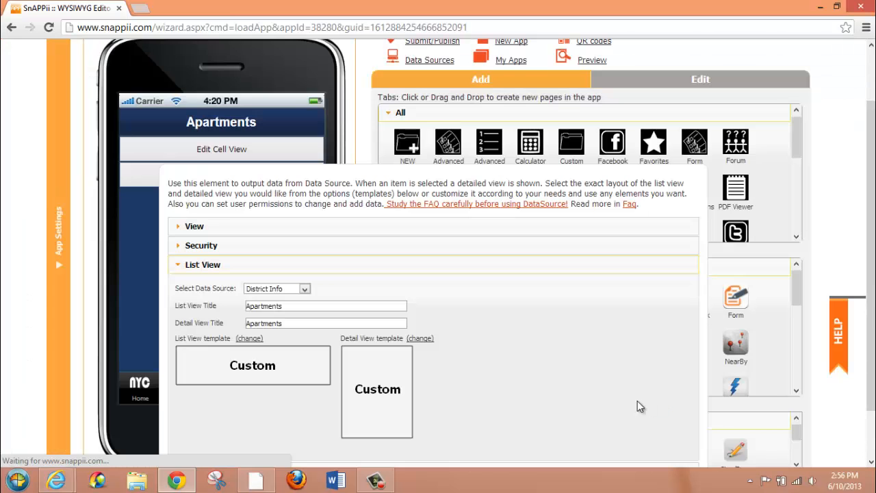
pyautogui.scroll(-2, 873, 316)
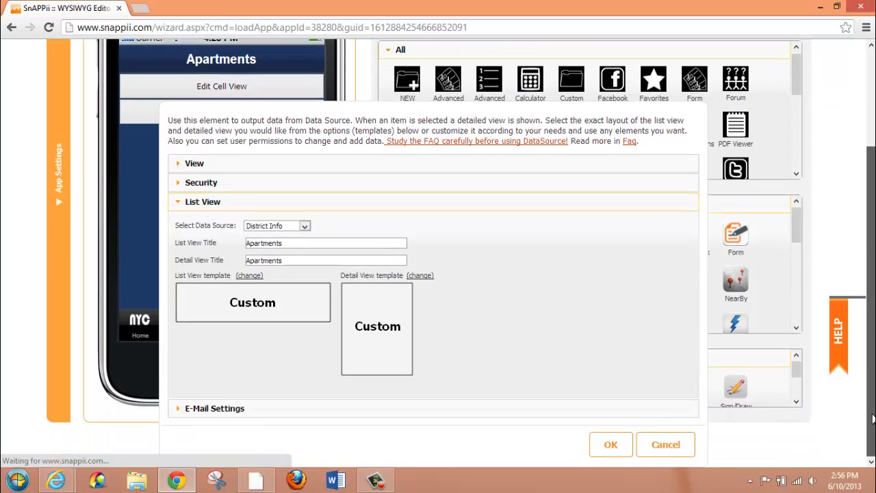
pyautogui.click(206, 411)
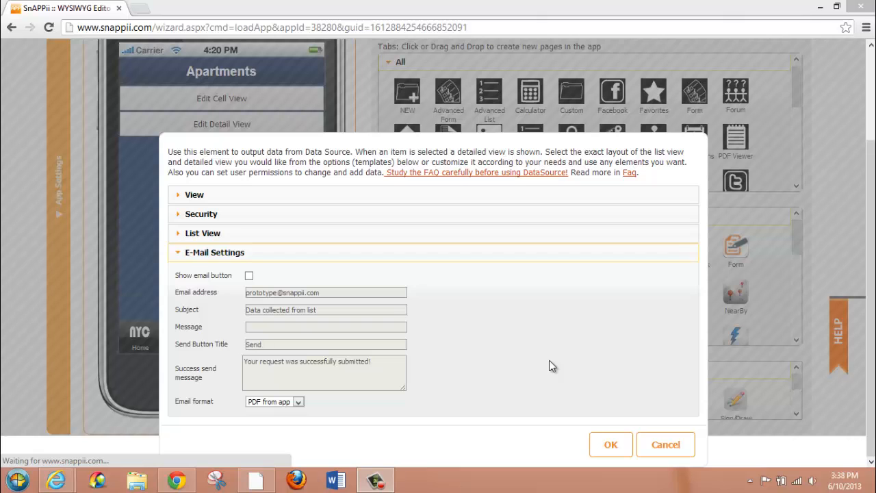
pyautogui.click(601, 446)
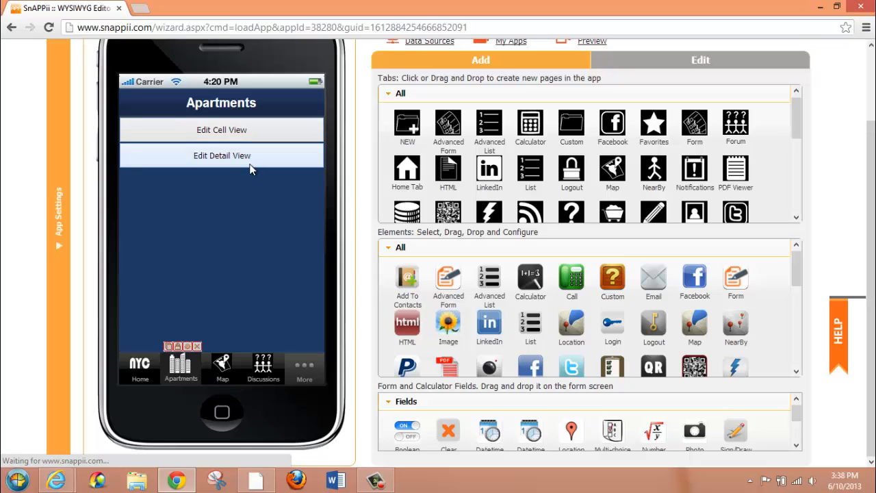
# In the Apartments tab's cell view, set the image's source to Data Source with Pic as its image field
pyautogui.click(235, 130)
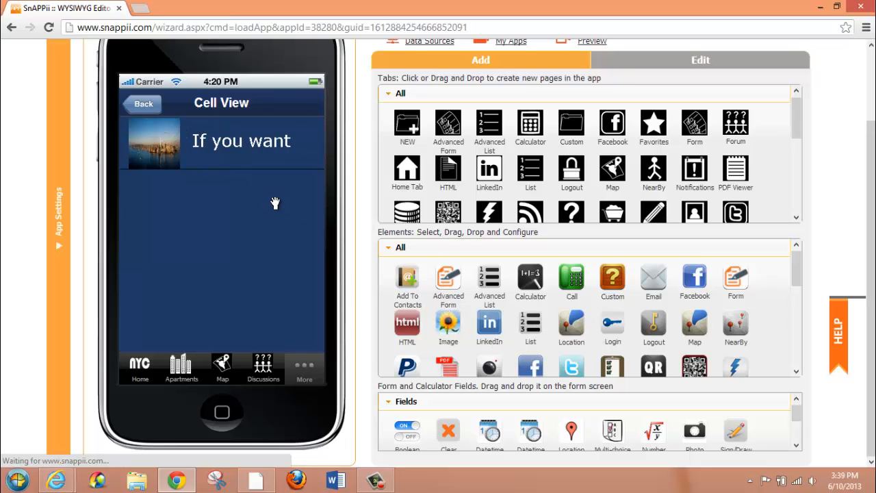
pyautogui.click(161, 150)
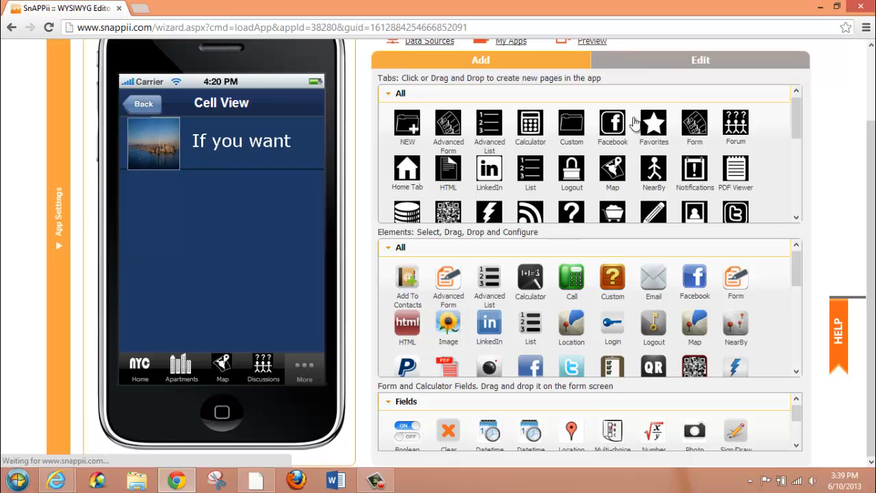
pyautogui.click(688, 62)
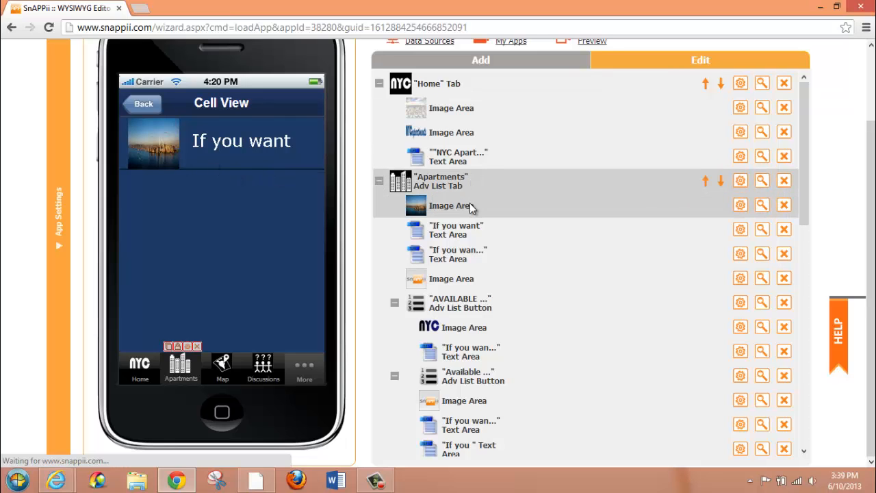
pyautogui.click(740, 205)
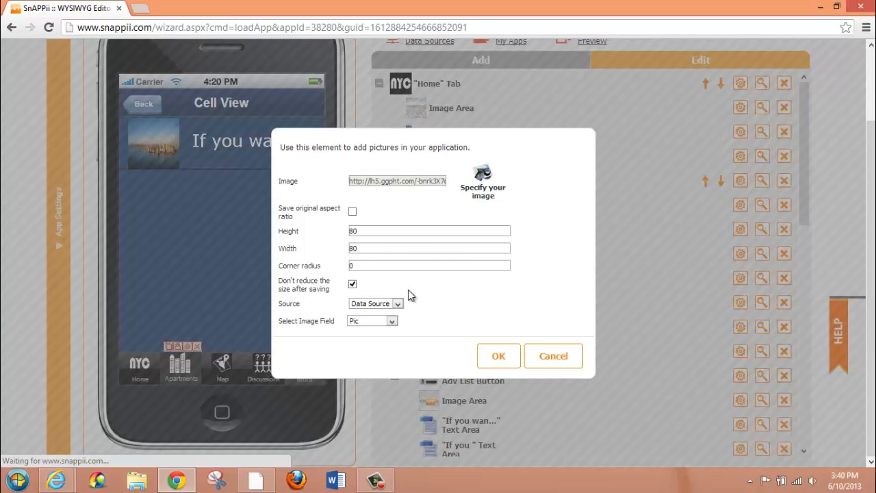
pyautogui.click(398, 304)
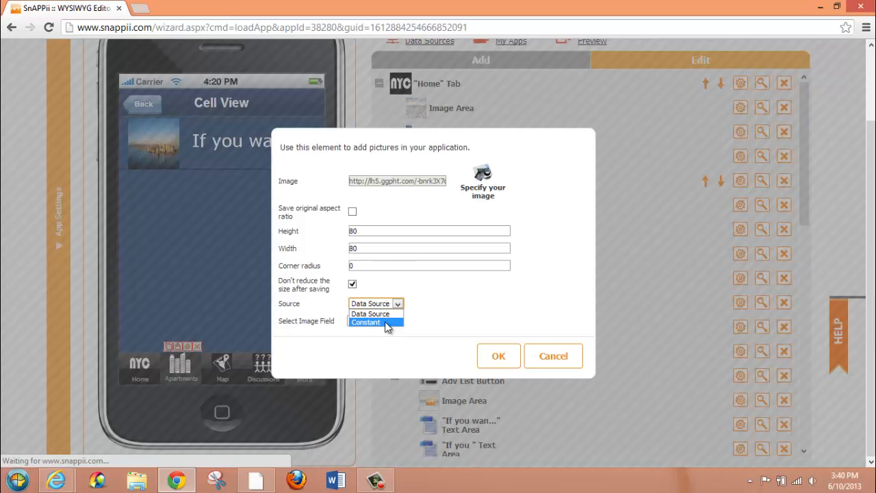
pyautogui.click(427, 314)
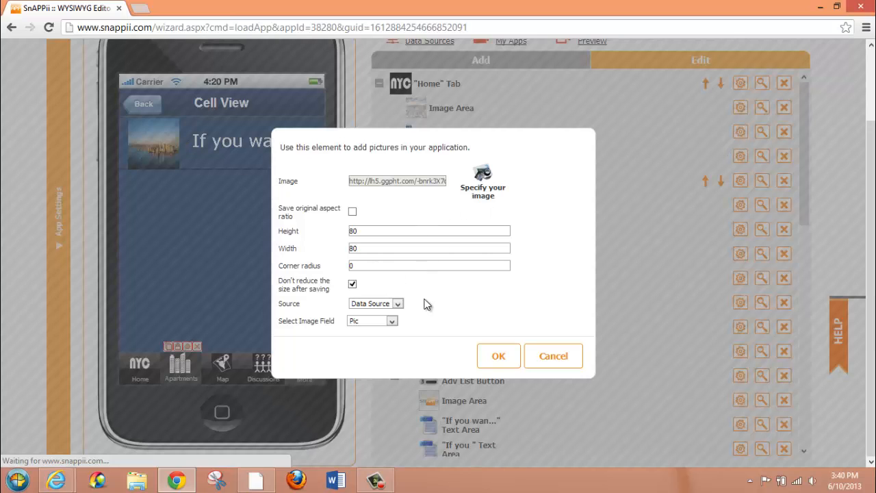
pyautogui.click(397, 304)
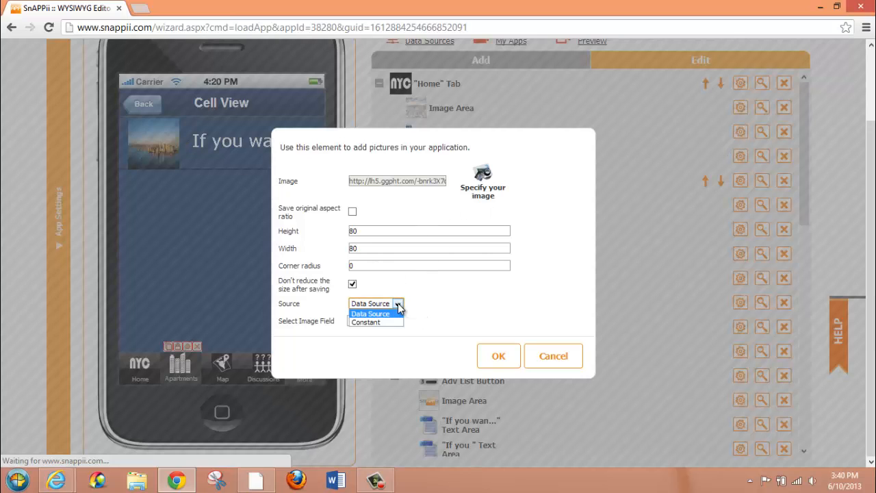
pyautogui.click(395, 313)
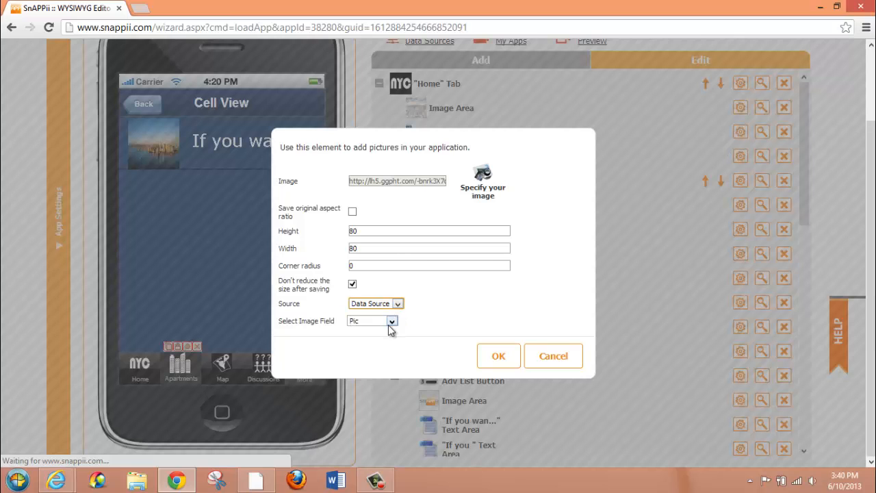
pyautogui.click(393, 322)
pyautogui.click(393, 324)
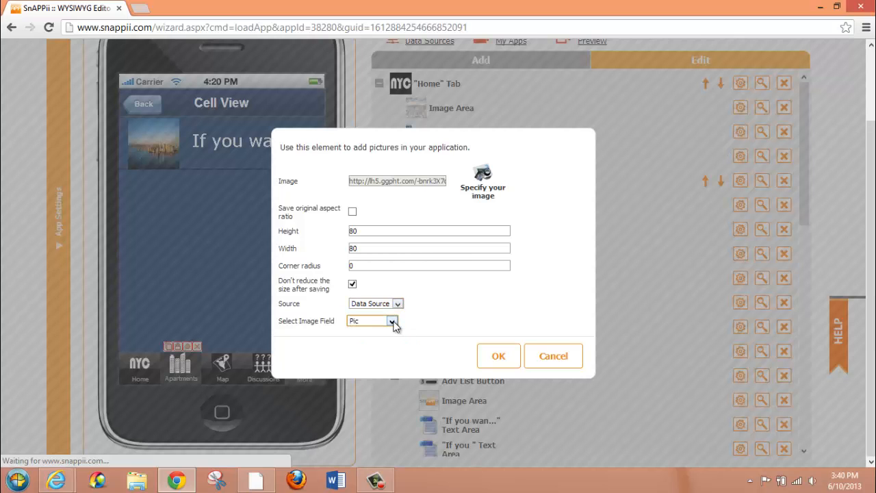
pyautogui.click(496, 352)
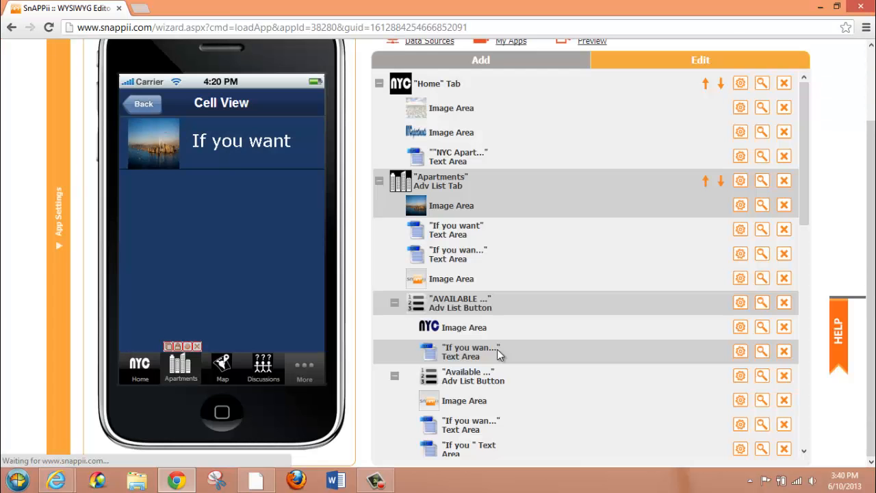
# Set the cell view's "If you want" text element to use Data Source as source and District as its text field
pyautogui.click(234, 145)
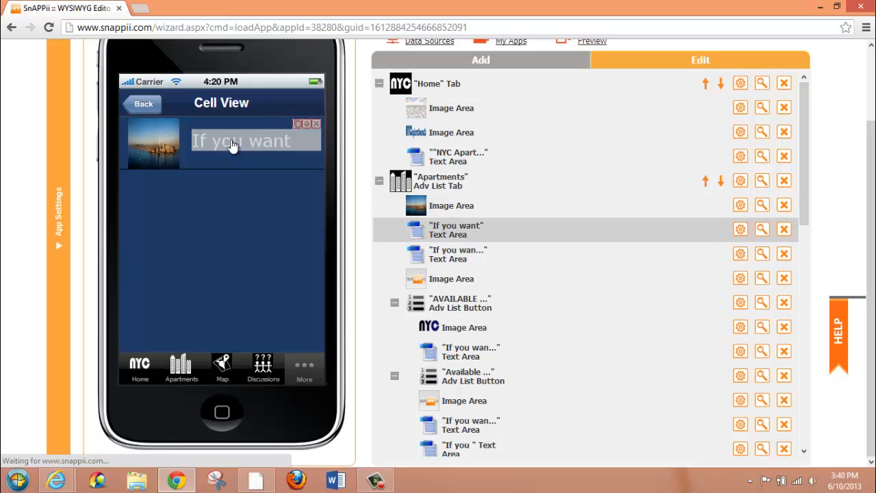
pyautogui.click(476, 62)
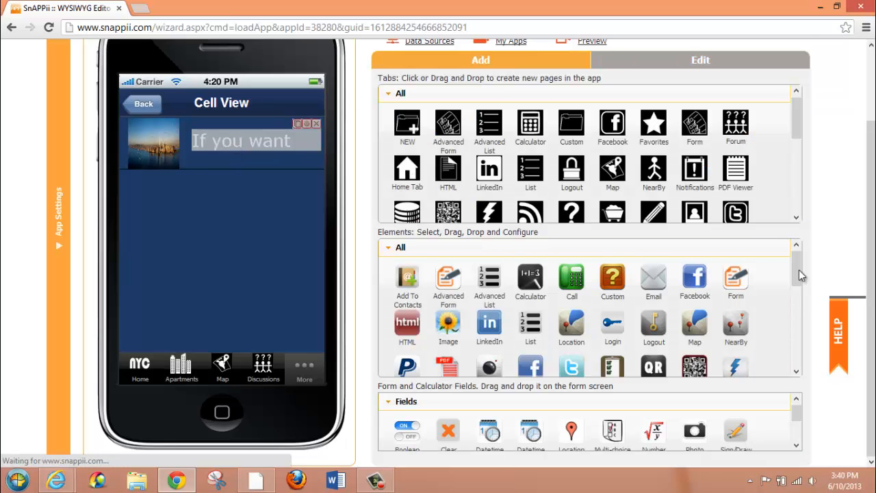
pyautogui.moveTo(798, 272)
pyautogui.mouseDown()
pyautogui.moveTo(798, 346)
pyautogui.moveTo(797, 288)
pyautogui.mouseUp()
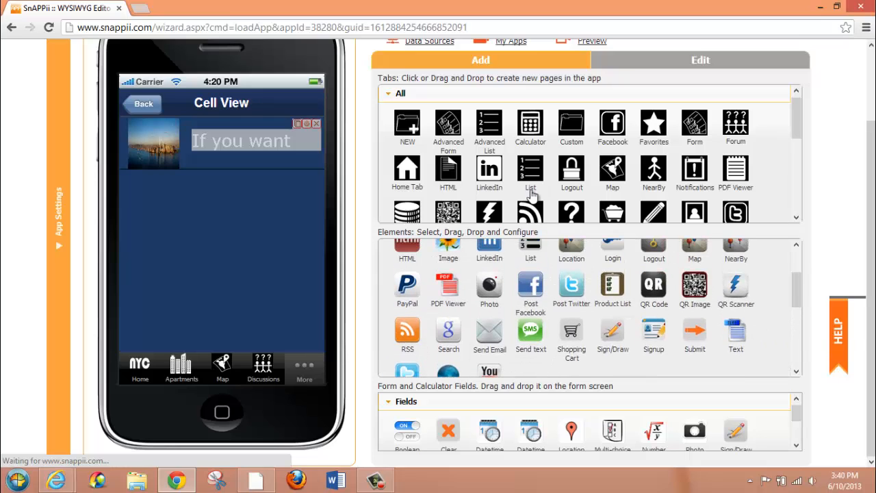
pyautogui.click(305, 123)
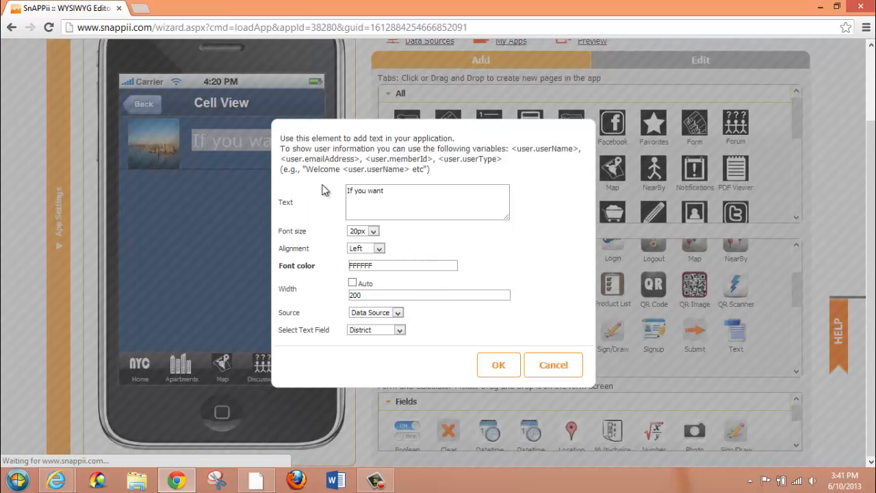
pyautogui.moveTo(388, 191); pyautogui.dragTo(327, 191)
pyautogui.click(390, 190)
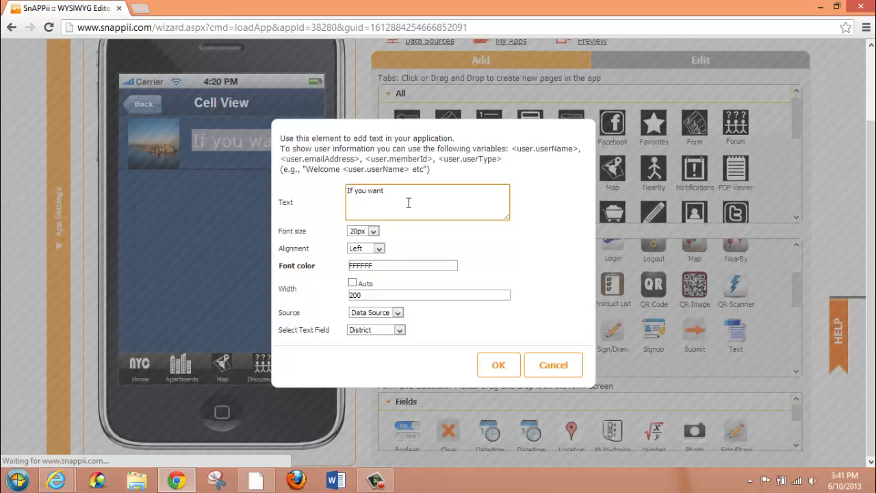
pyautogui.click(400, 312)
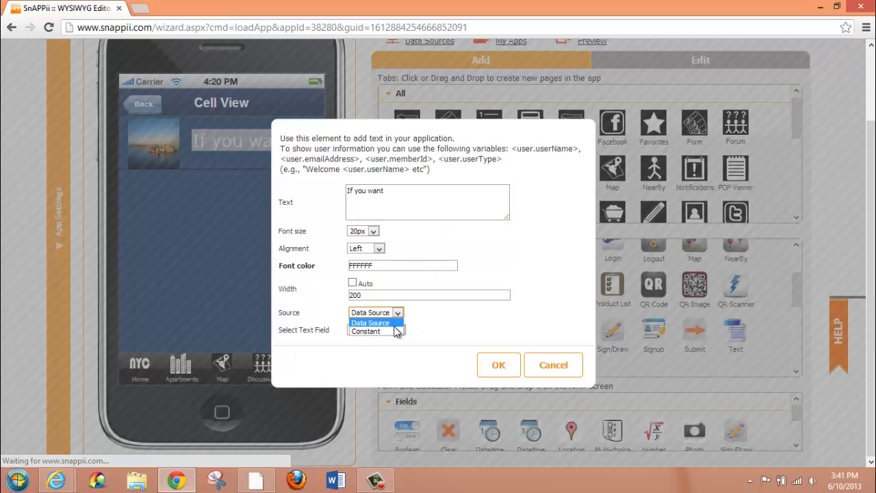
pyautogui.click(428, 326)
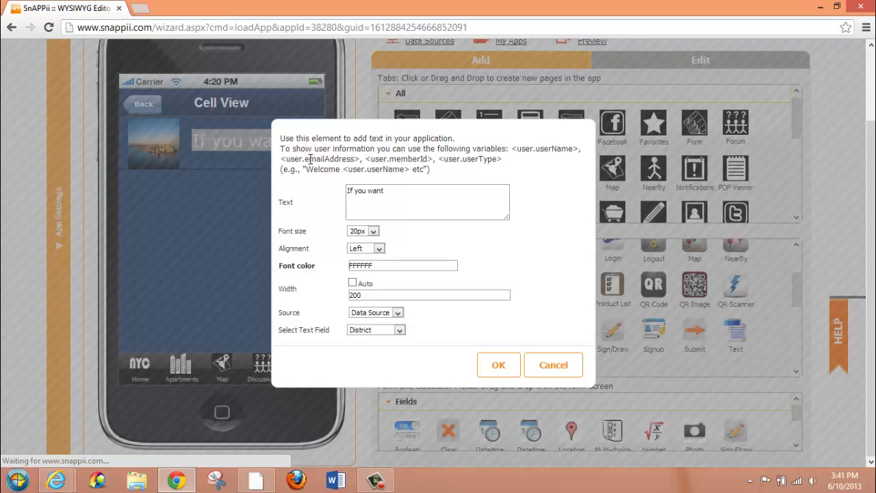
pyautogui.click(396, 313)
pyautogui.click(400, 330)
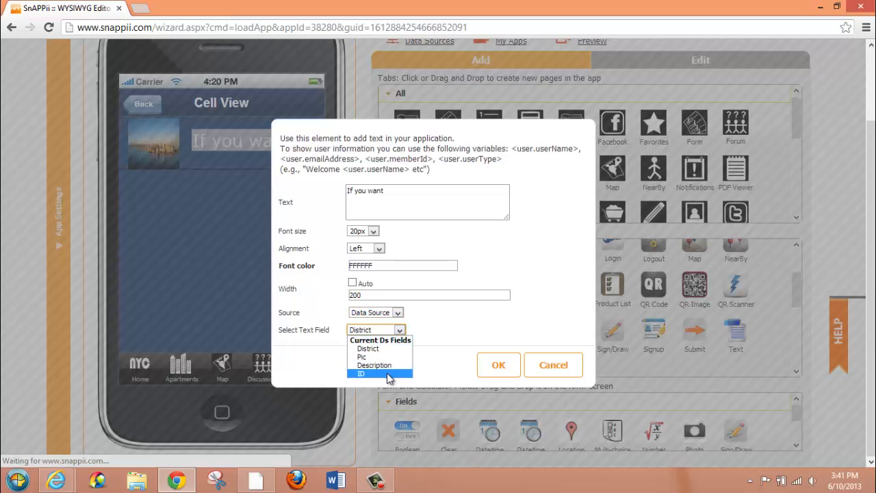
pyautogui.click(392, 349)
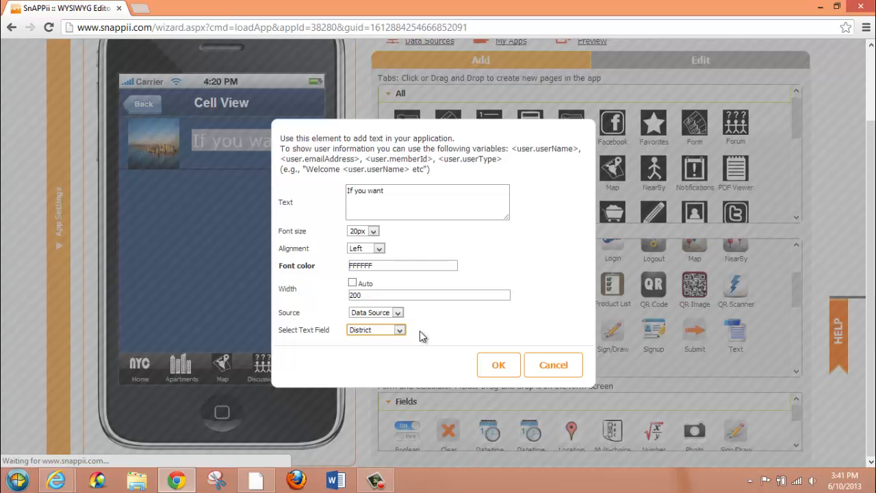
# Check the alignment and font color options of the cell view's text and save its settings
pyautogui.click(380, 248)
pyautogui.click(380, 247)
pyautogui.click(380, 266)
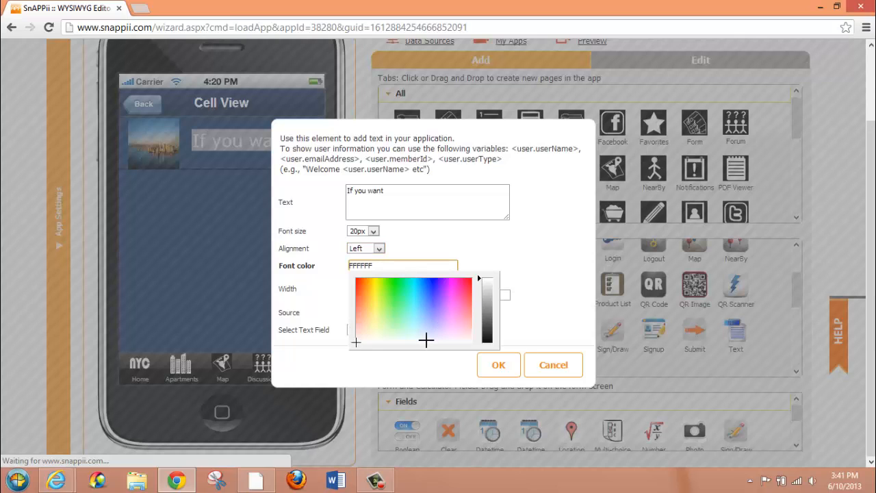
pyautogui.click(473, 260)
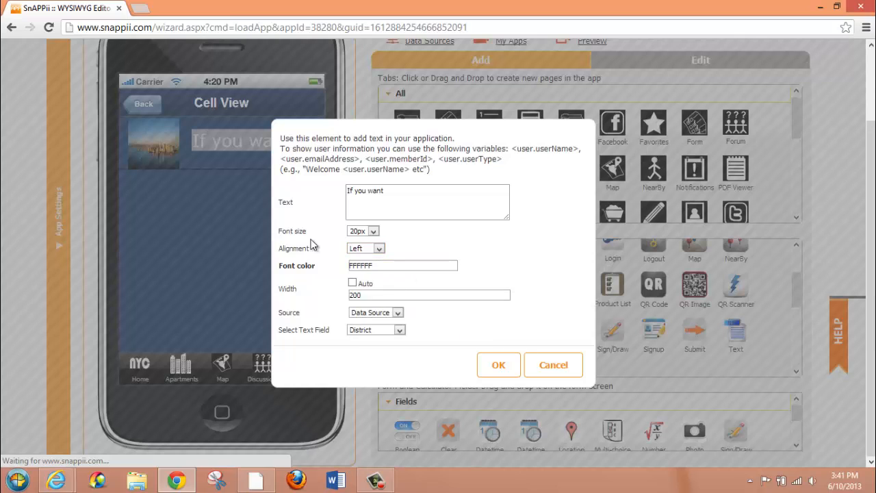
pyautogui.click(498, 365)
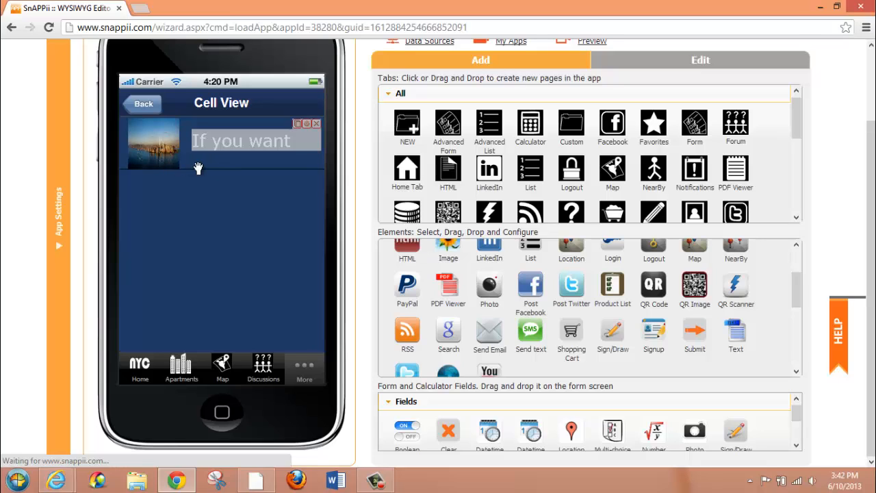
# In the Apartments tab's detail view, set the large image's source to Data Source with Pic as its image field
pyautogui.click(144, 101)
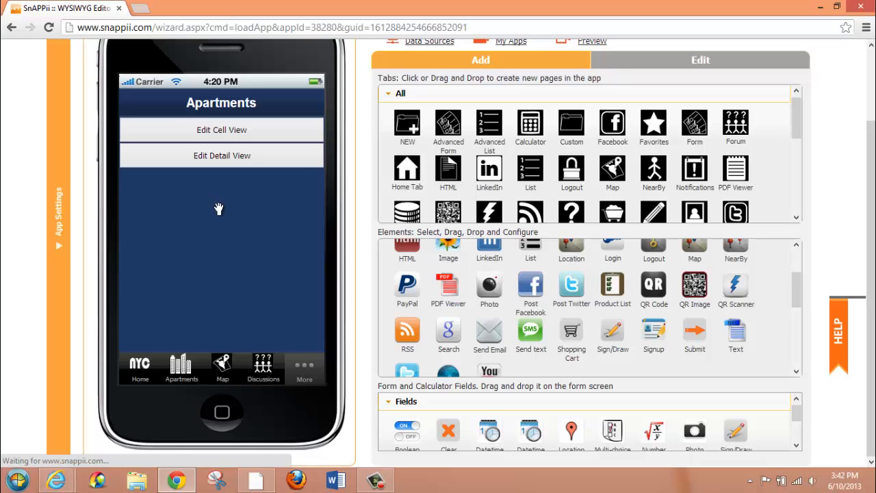
pyautogui.click(229, 162)
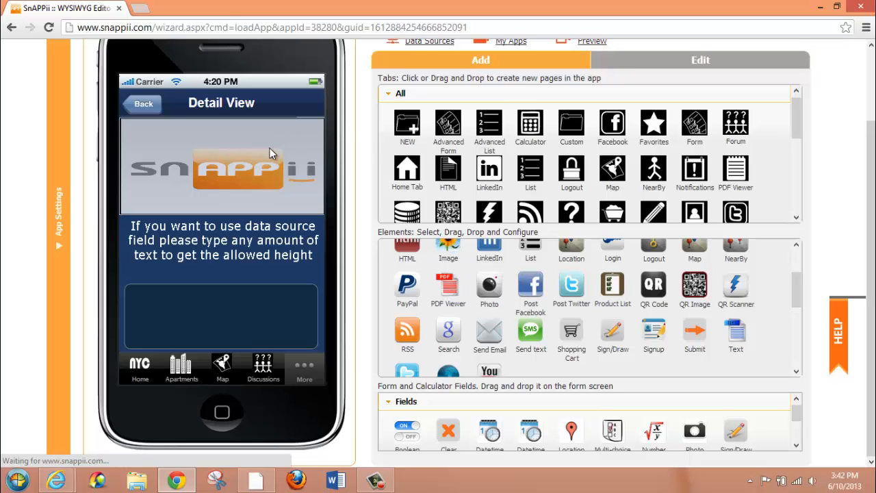
pyautogui.moveTo(269, 148); pyautogui.dragTo(269, 168)
pyautogui.click(311, 134)
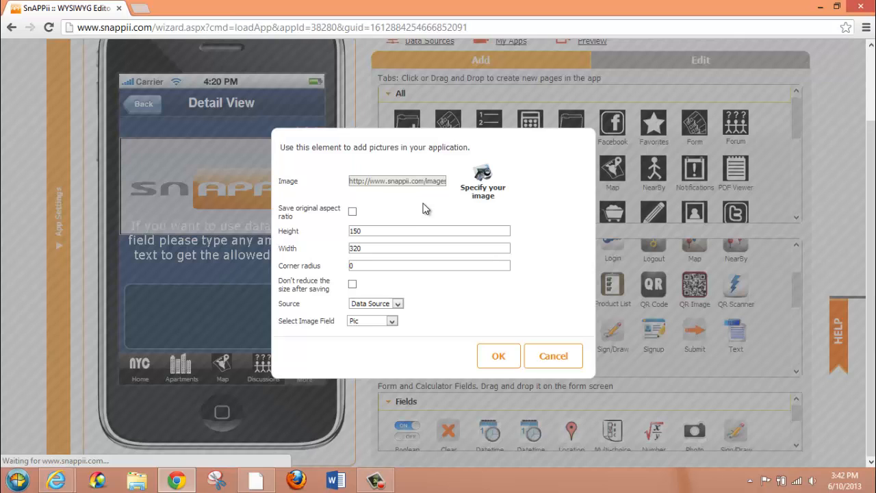
pyautogui.click(398, 305)
pyautogui.click(401, 313)
pyautogui.click(393, 323)
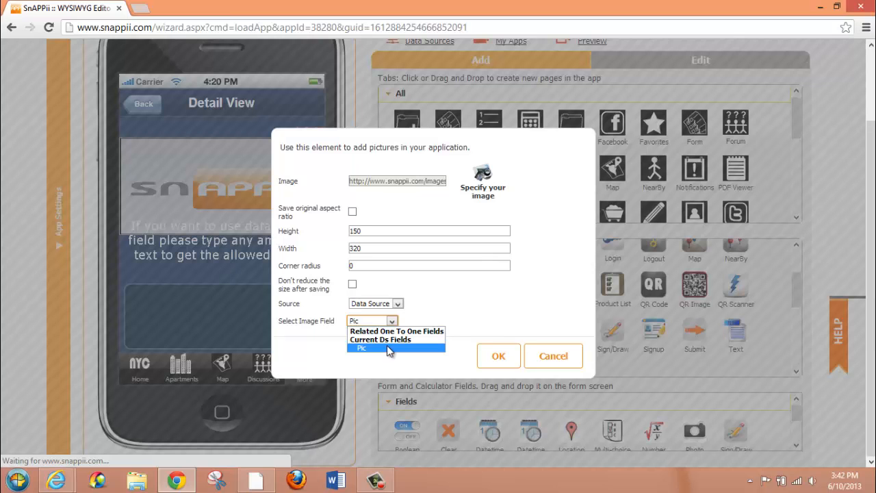
pyautogui.click(389, 348)
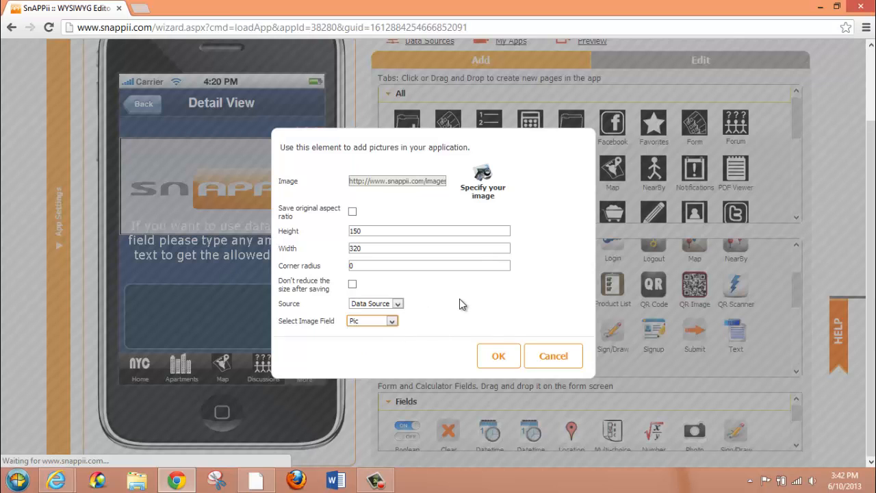
pyautogui.click(494, 354)
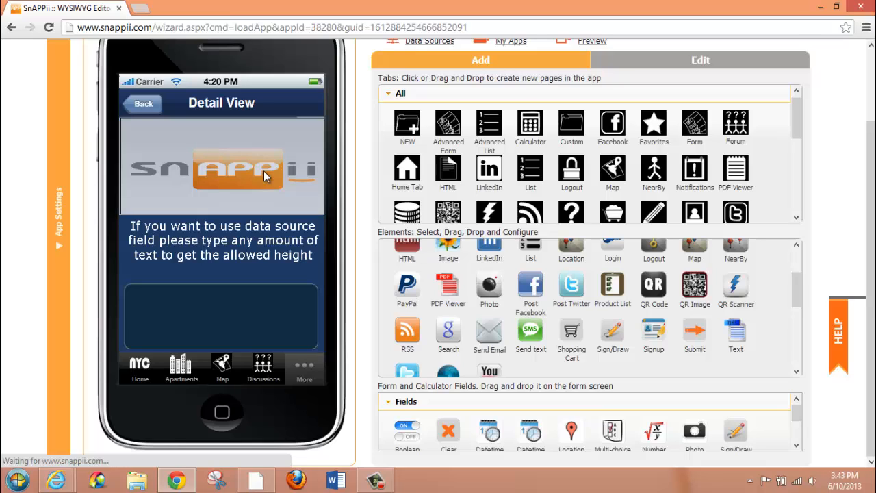
# Set the detail view's text below the image to use Data Source as source and Description as its text field
pyautogui.click(235, 239)
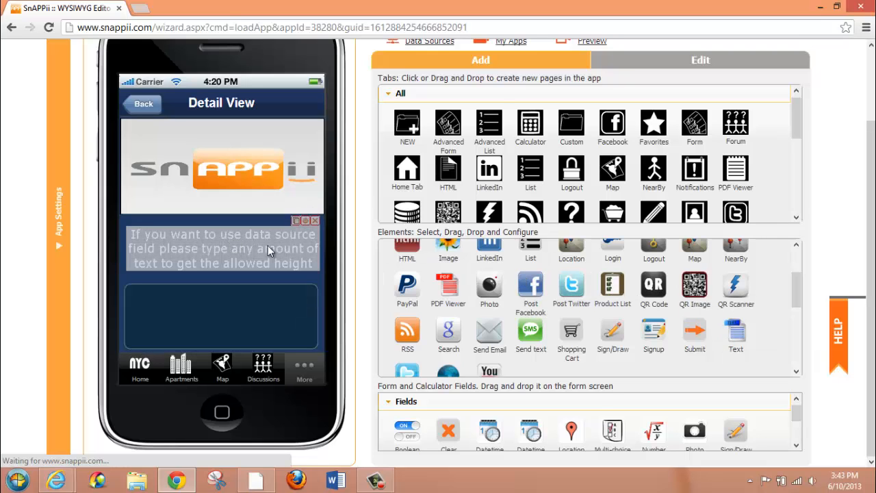
pyautogui.click(306, 220)
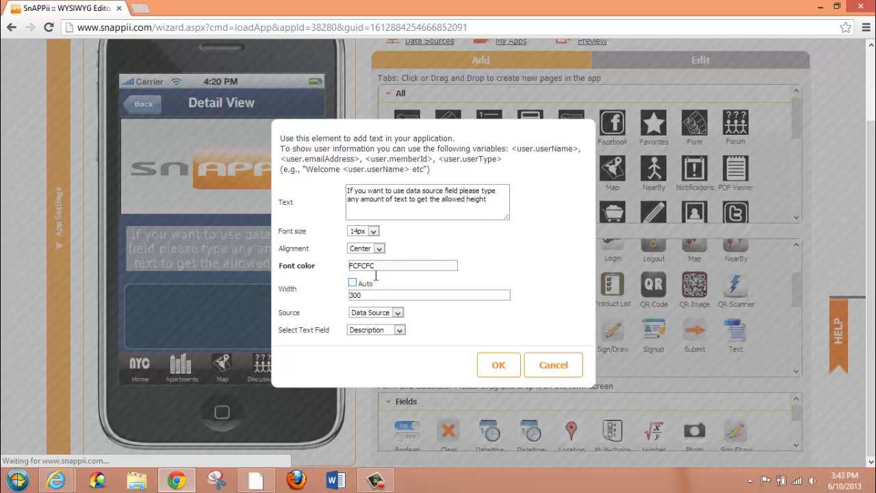
pyautogui.click(397, 313)
pyautogui.click(398, 313)
pyautogui.click(401, 333)
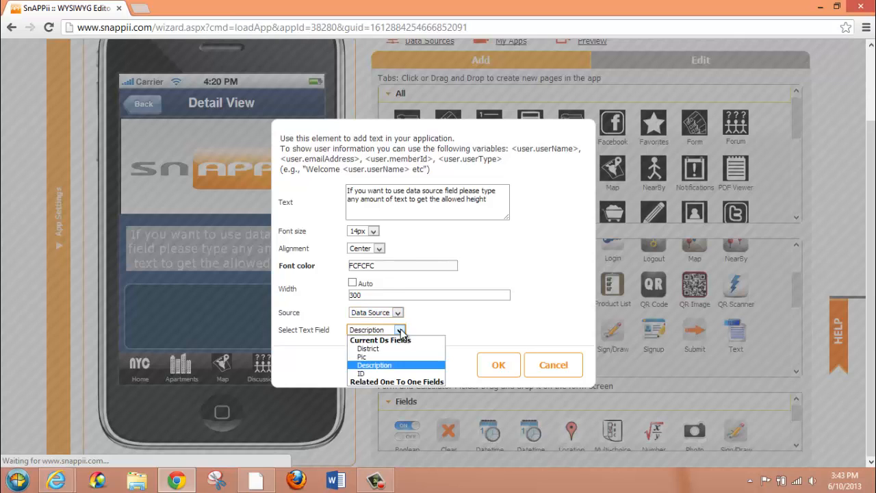
pyautogui.click(393, 366)
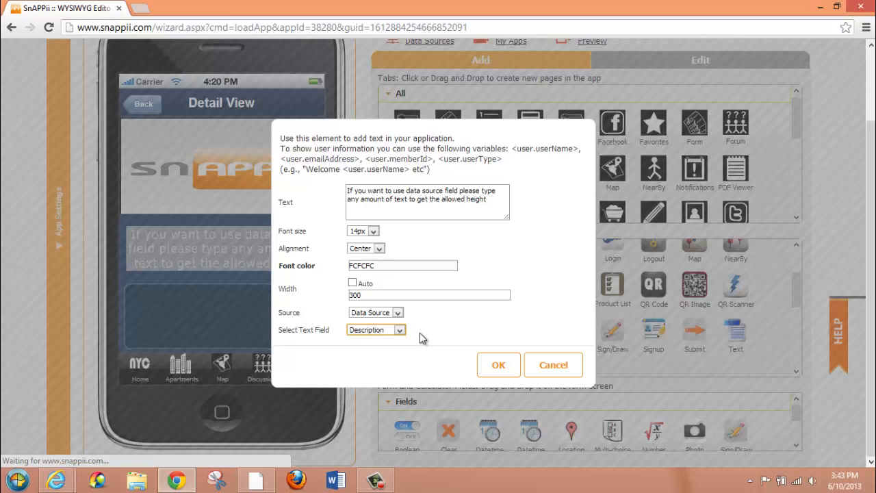
pyautogui.click(499, 364)
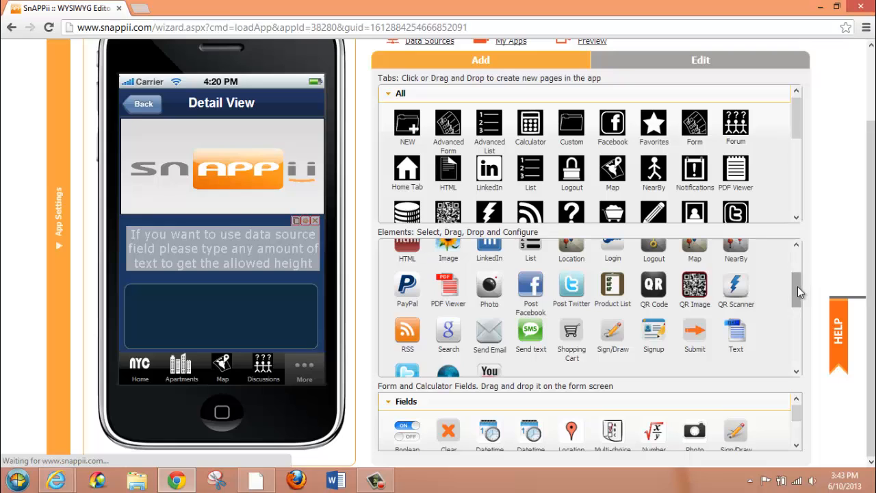
pyautogui.moveTo(797, 288); pyautogui.dragTo(798, 257)
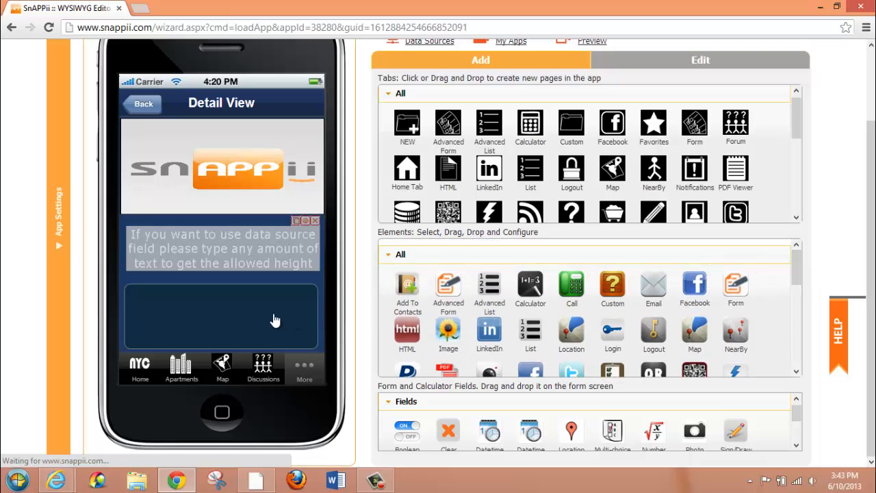
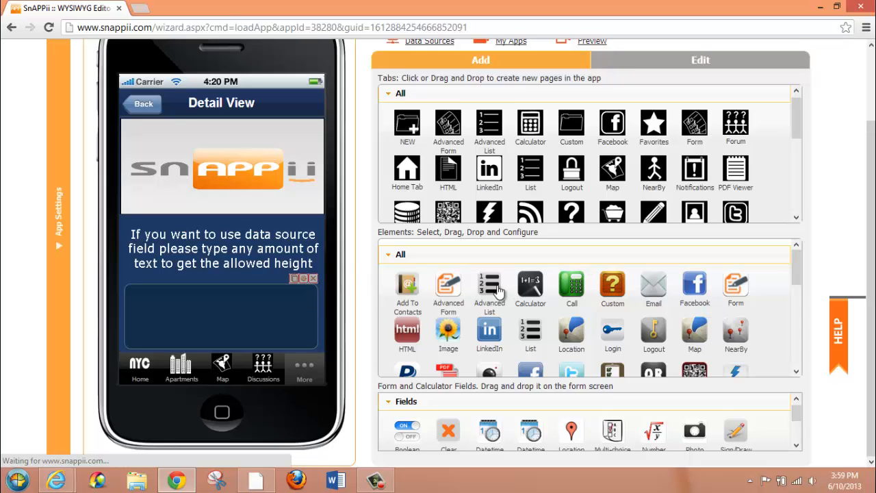
# Change the AVAILABLE RENTALS list's view mode to Button in the detail view and save the settings
pyautogui.click(303, 279)
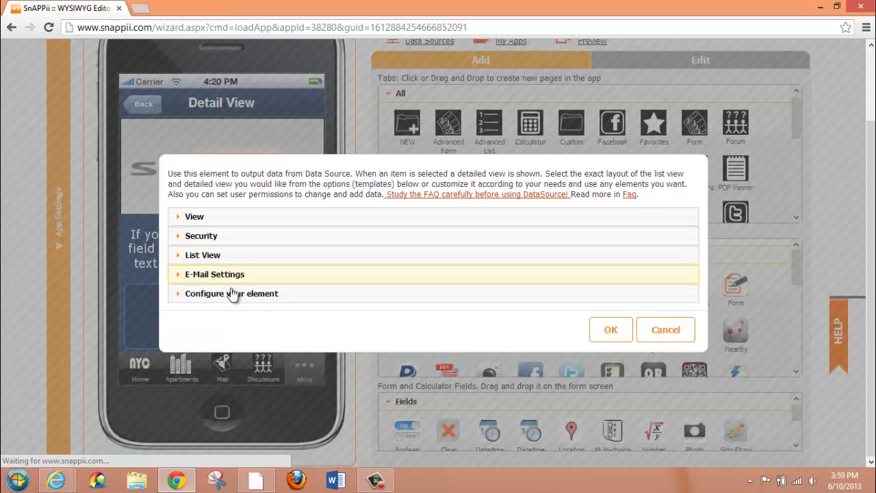
pyautogui.click(239, 217)
pyautogui.moveTo(312, 240); pyautogui.dragTo(238, 240)
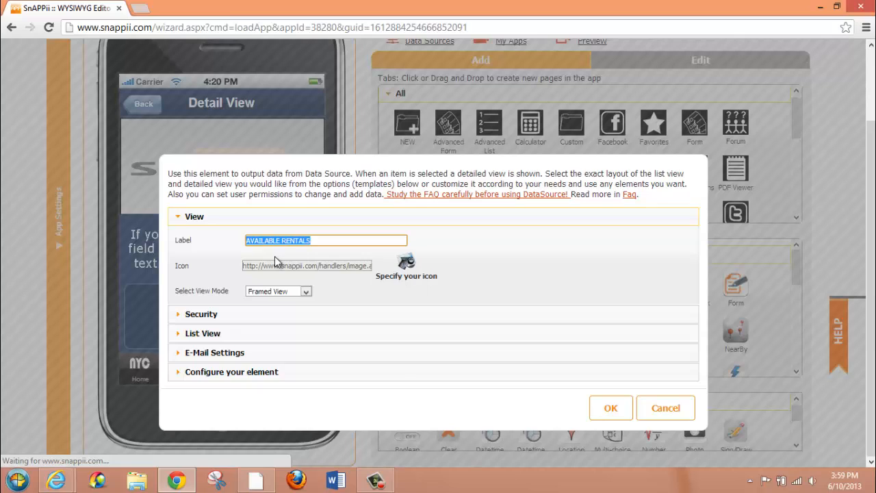
pyautogui.click(307, 292)
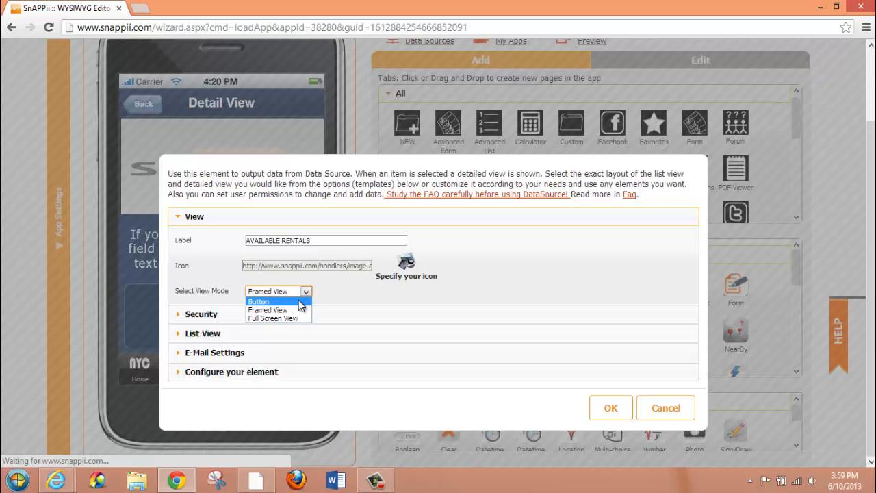
pyautogui.click(298, 301)
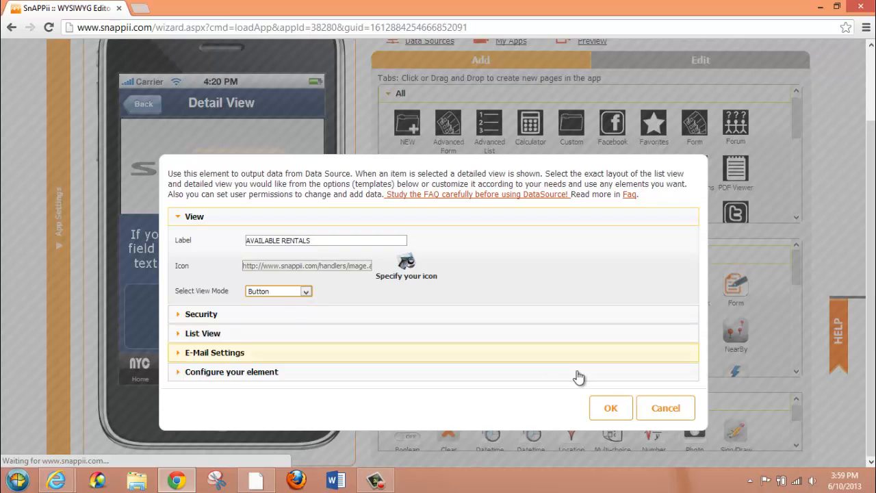
pyautogui.click(610, 407)
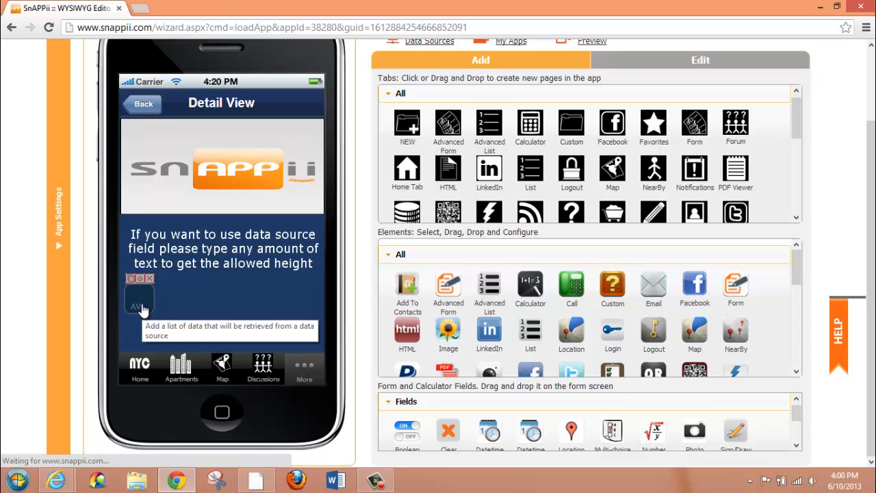
# Switch the AVAILABLE RENTALS list's view mode back to Framed View and save the settings
pyautogui.click(138, 278)
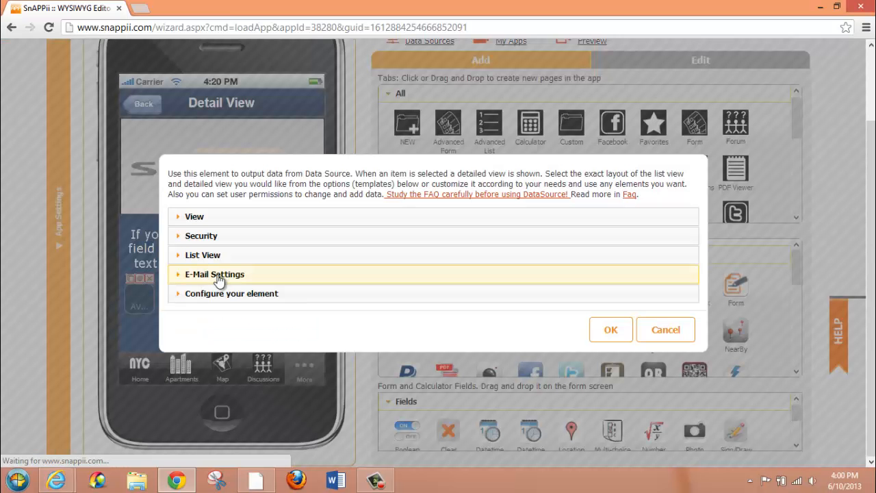
pyautogui.click(344, 217)
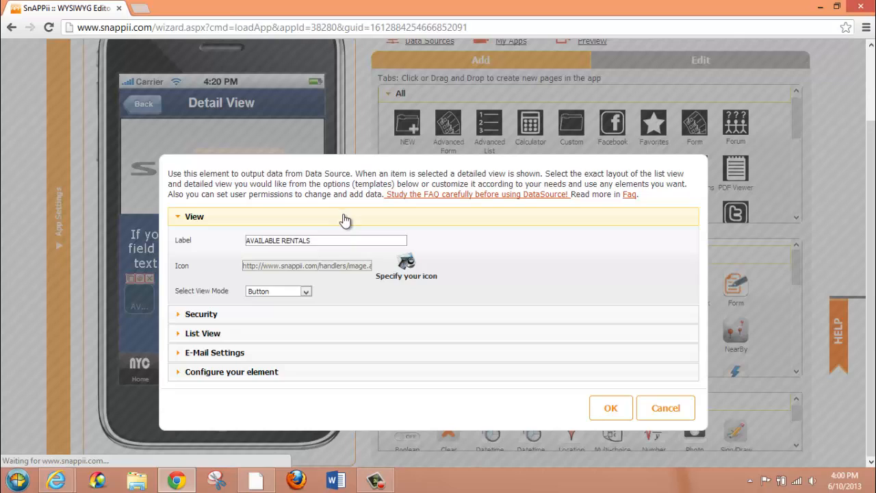
pyautogui.click(306, 292)
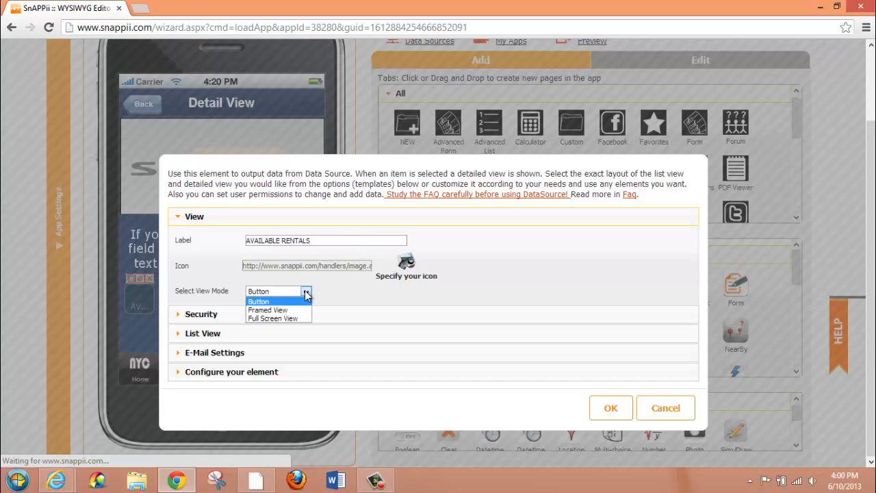
pyautogui.click(295, 310)
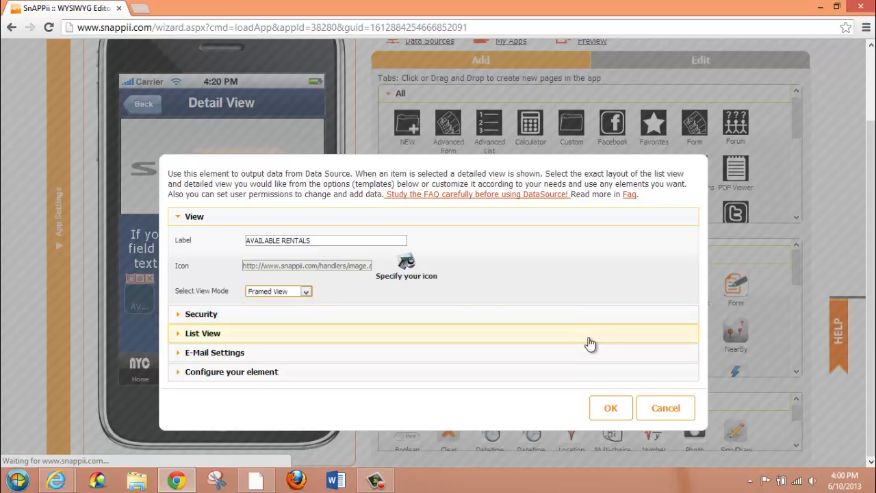
pyautogui.click(608, 407)
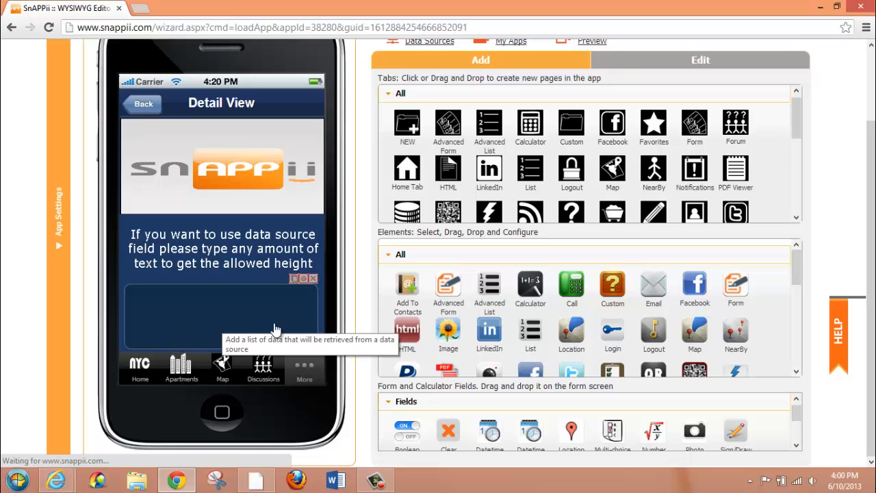
# Browse the icon library available for the AVAILABLE RENTALS list and close its settings
pyautogui.click(304, 278)
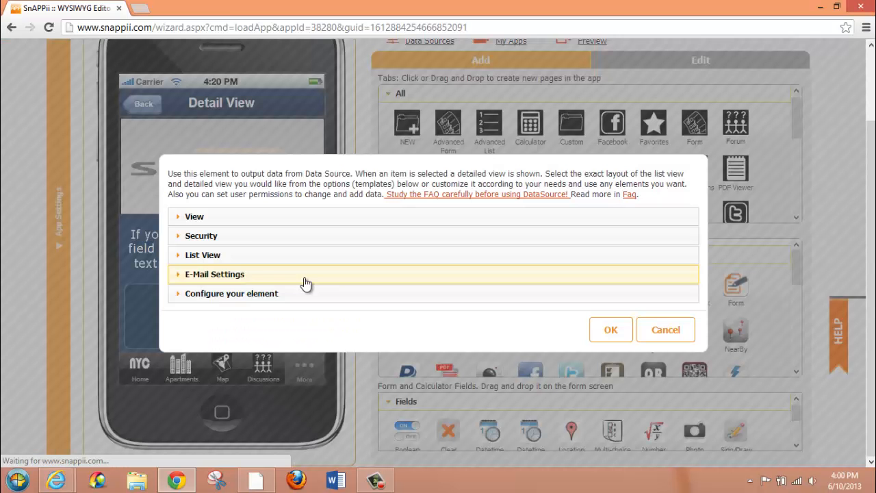
pyautogui.click(217, 219)
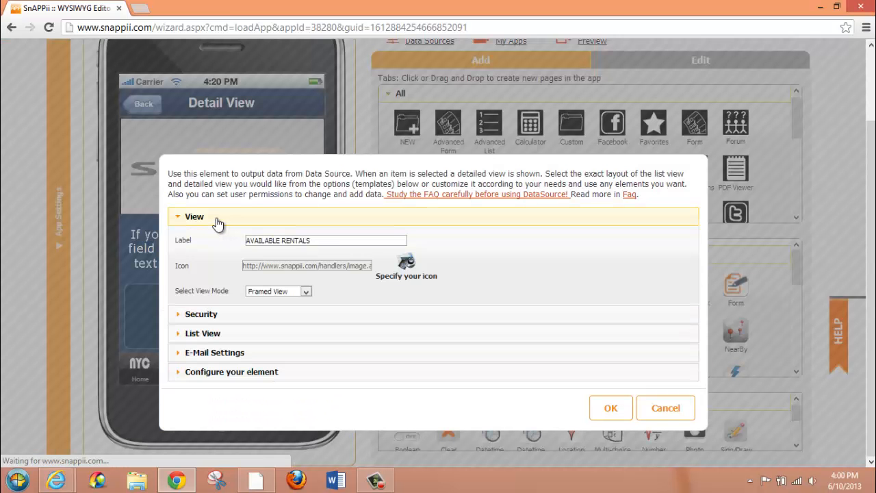
pyautogui.click(404, 264)
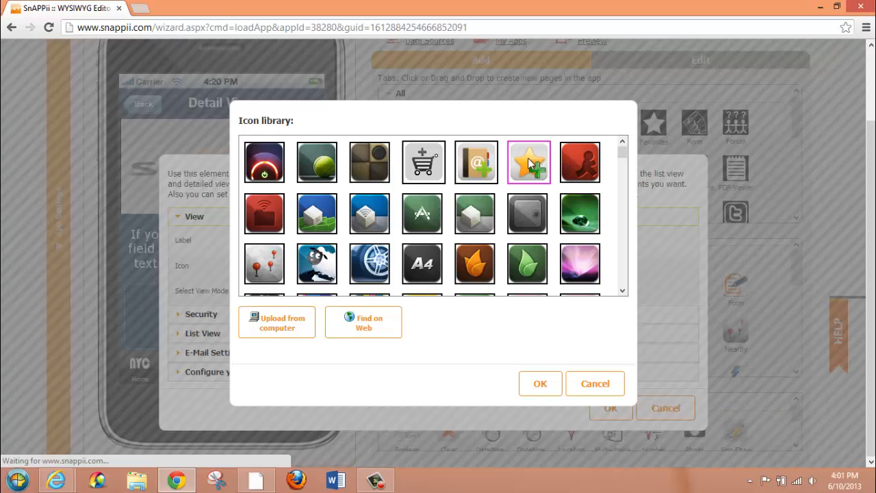
pyautogui.click(540, 383)
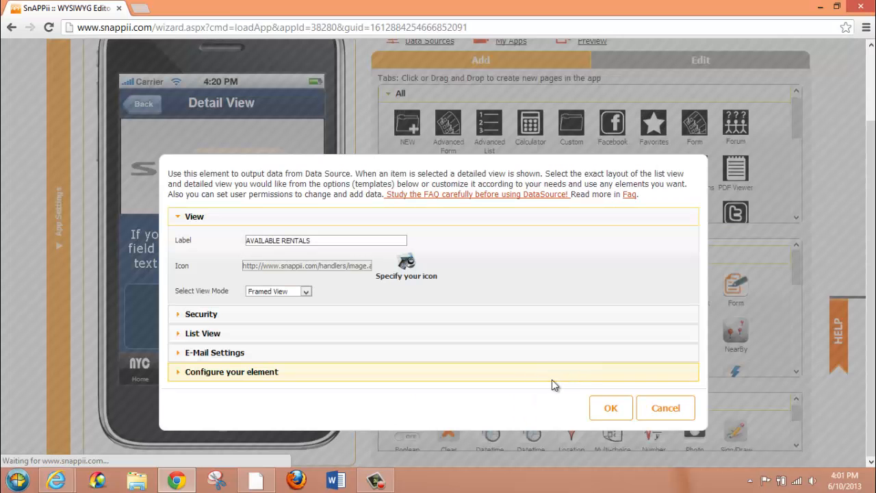
pyautogui.click(609, 408)
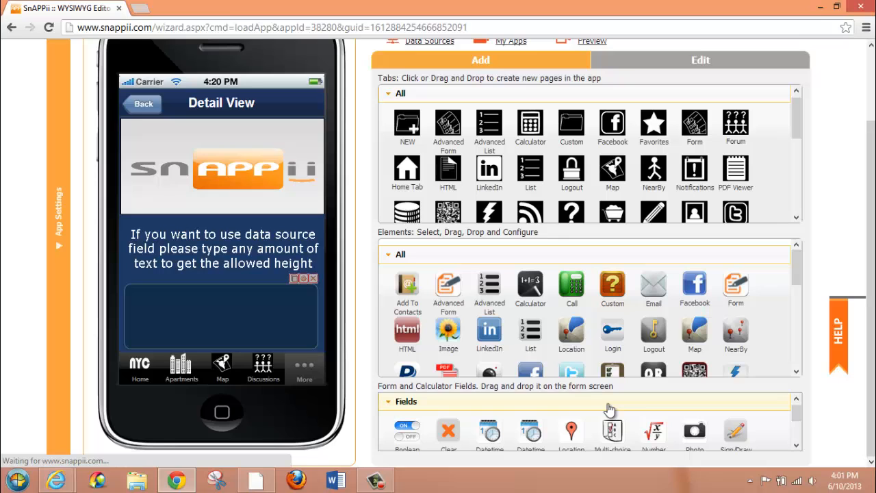
# Reopen the AVAILABLE RENTALS list's settings and set the view mode to Framed View
pyautogui.doubleClick(234, 323)
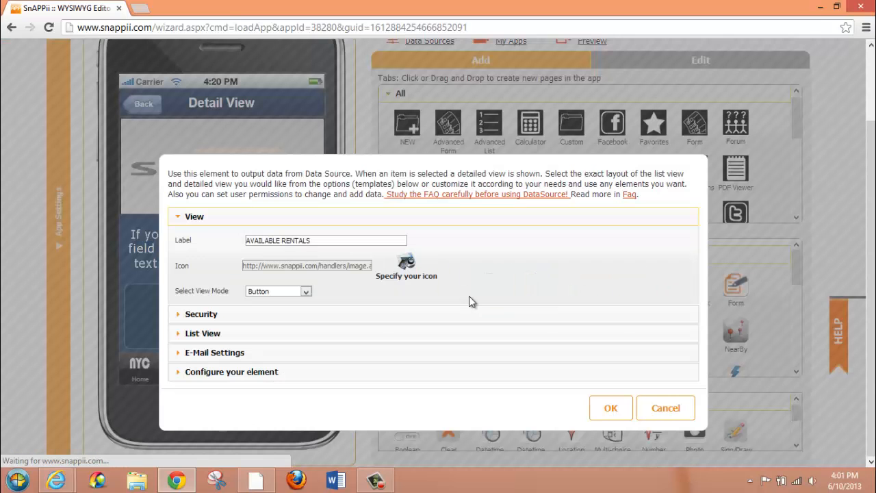
pyautogui.click(307, 292)
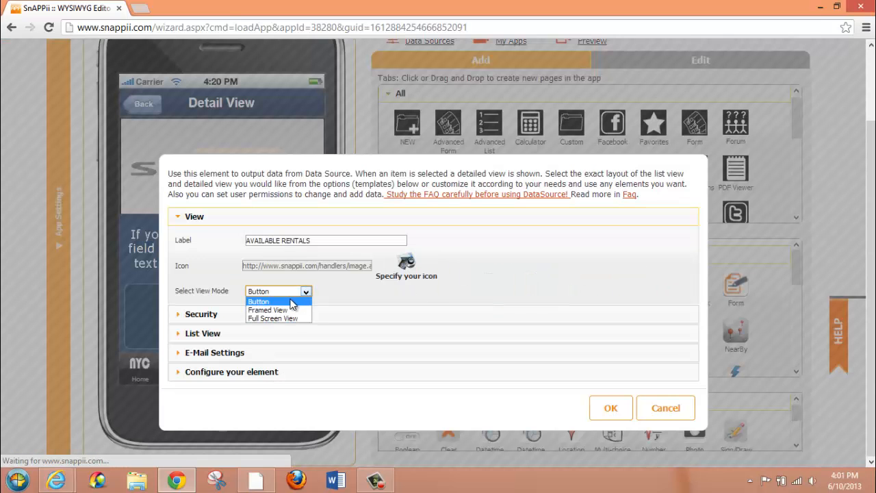
pyautogui.click(285, 309)
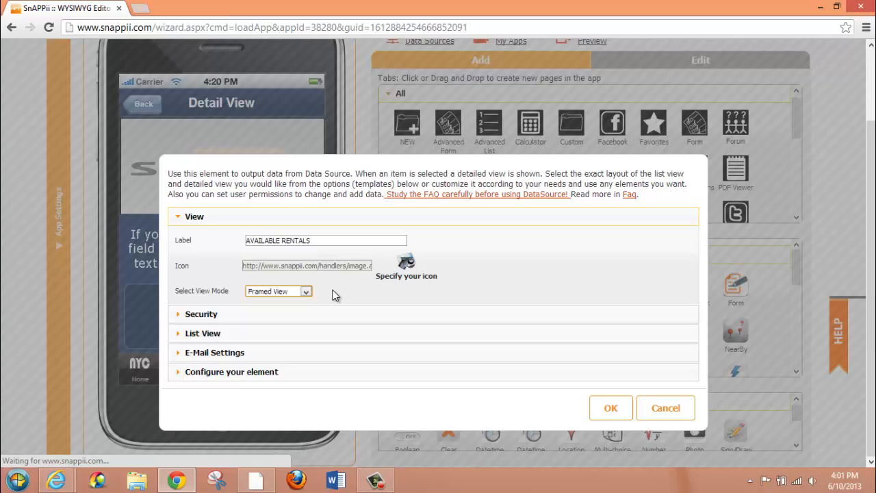
pyautogui.moveTo(319, 240); pyautogui.dragTo(235, 241)
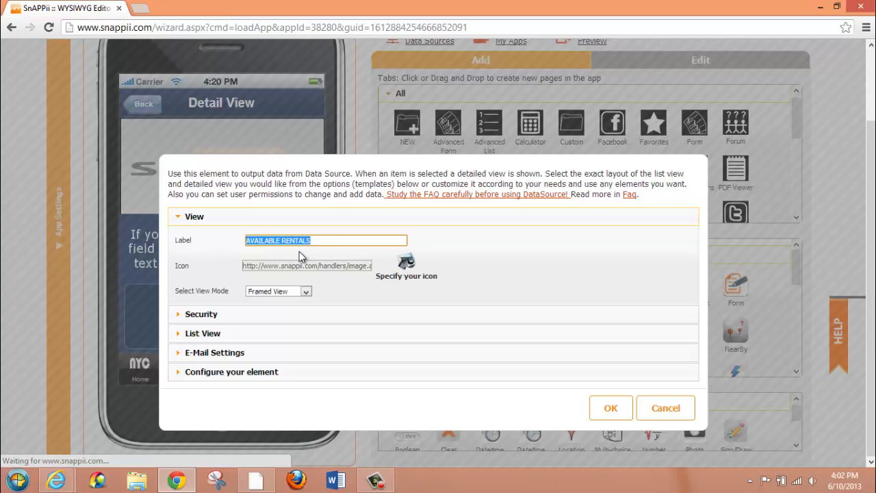
# Review the list's security permissions and data source, and keep Custom View as both its list view and detail view template
pyautogui.click(232, 321)
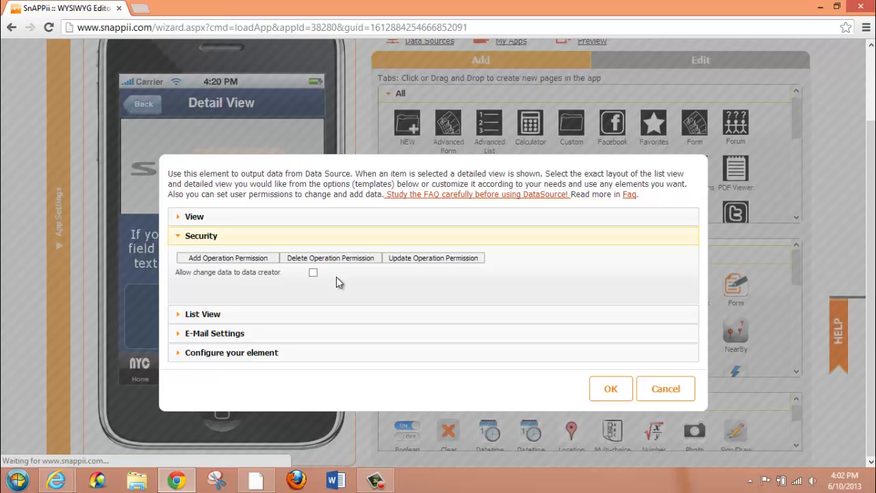
pyautogui.click(219, 312)
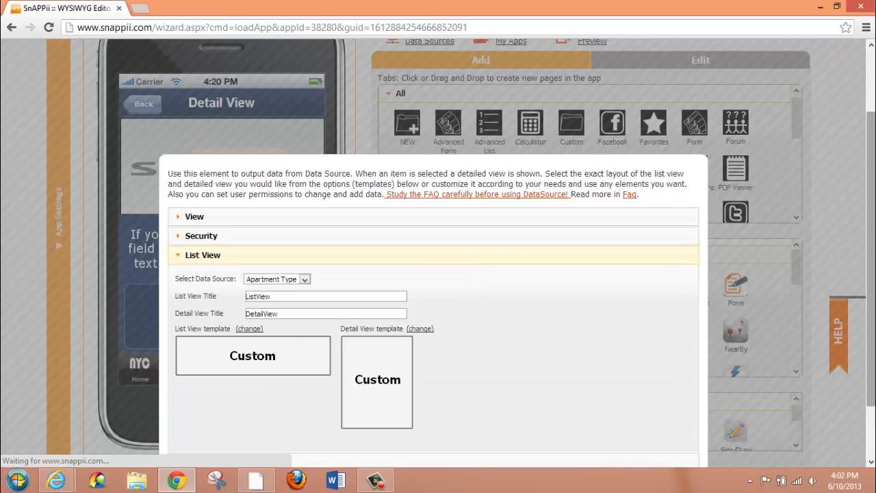
pyautogui.moveTo(870, 281); pyautogui.dragTo(870, 331)
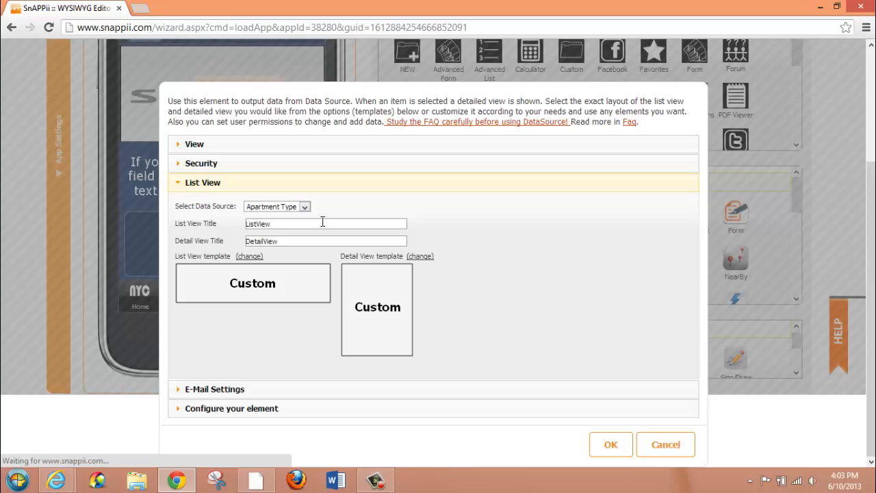
pyautogui.click(248, 261)
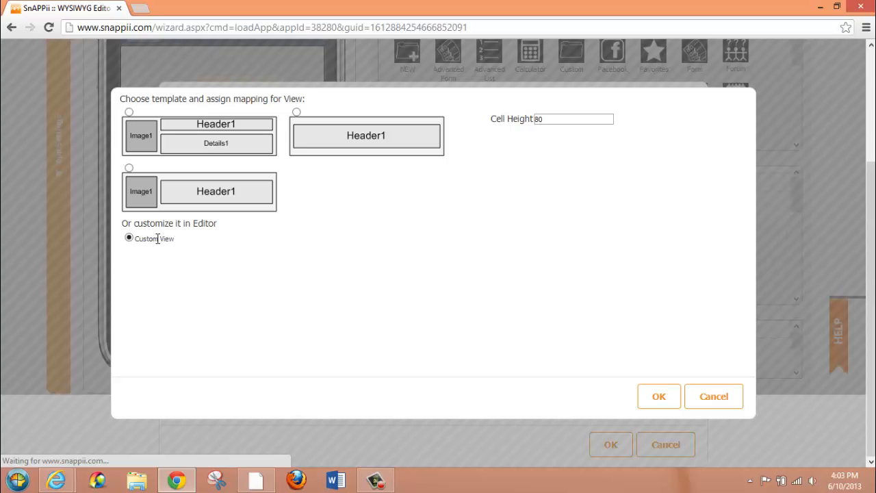
pyautogui.click(659, 397)
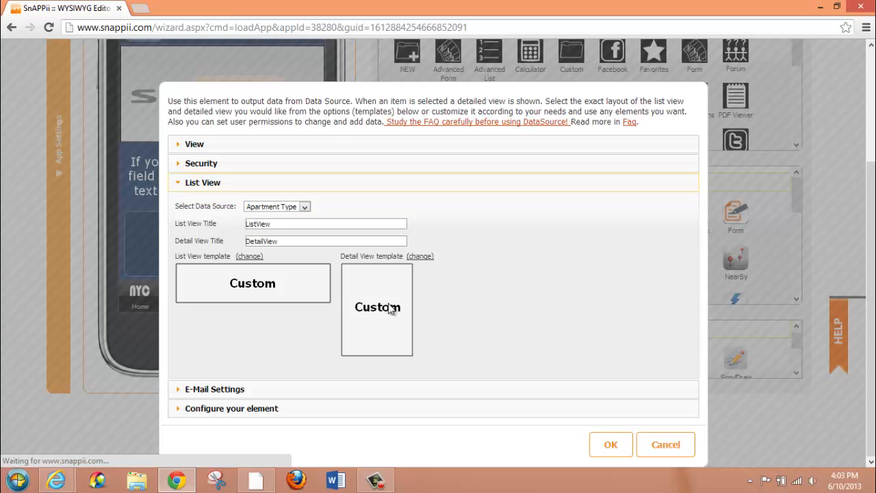
pyautogui.click(421, 258)
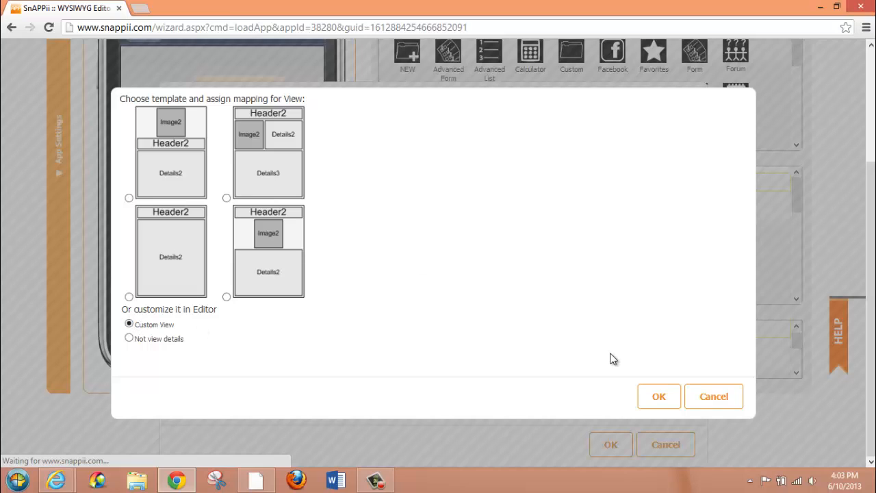
pyautogui.click(653, 396)
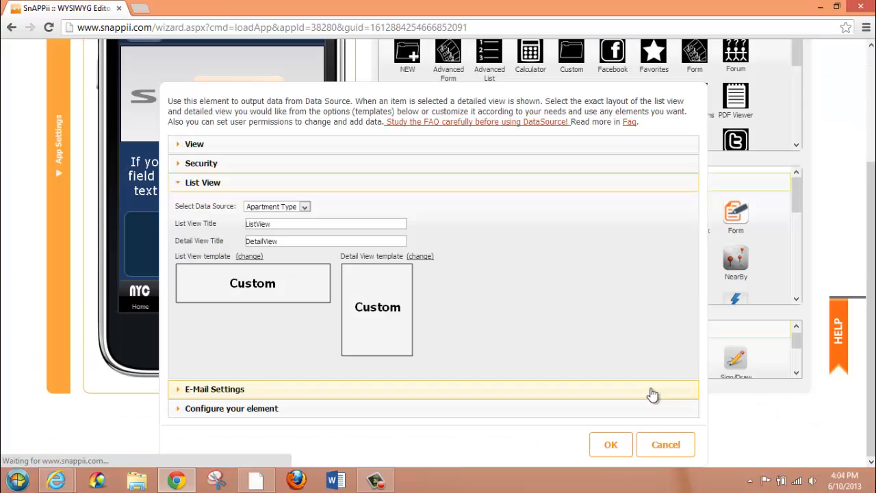
# Review the list's e-mail settings and element configuration, including the View only text option, and save the settings
pyautogui.click(230, 389)
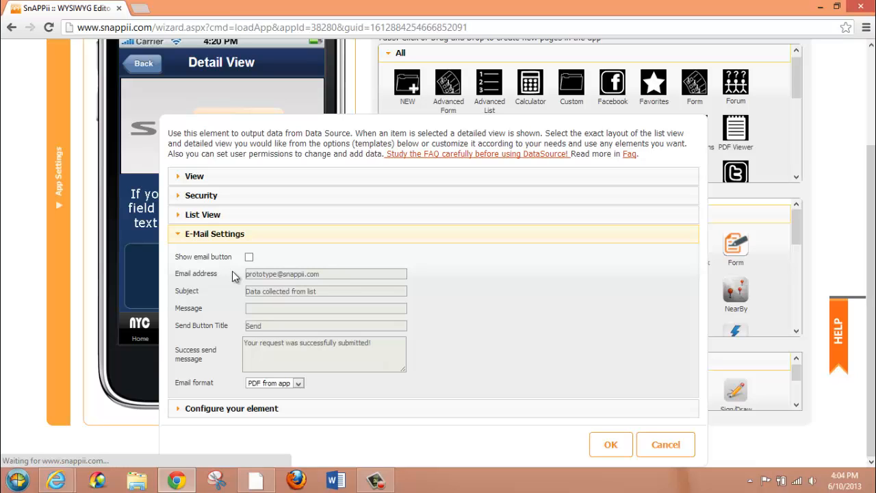
pyautogui.click(250, 410)
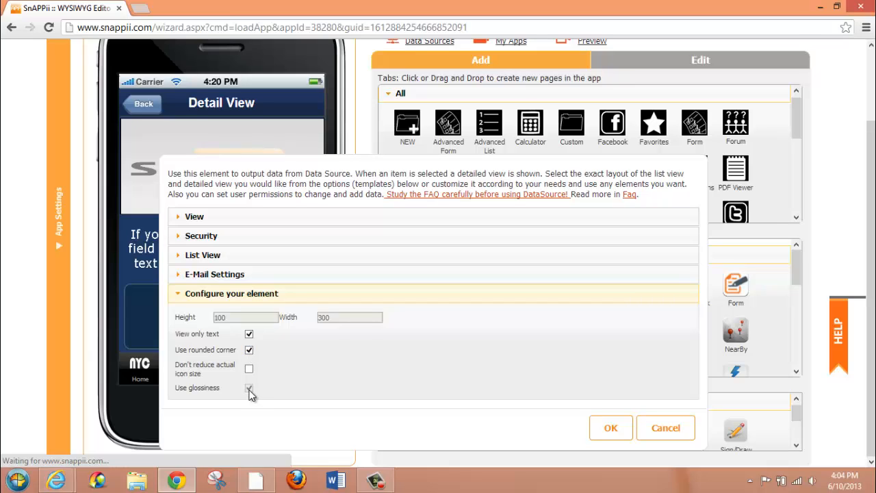
pyautogui.click(249, 334)
pyautogui.click(249, 334)
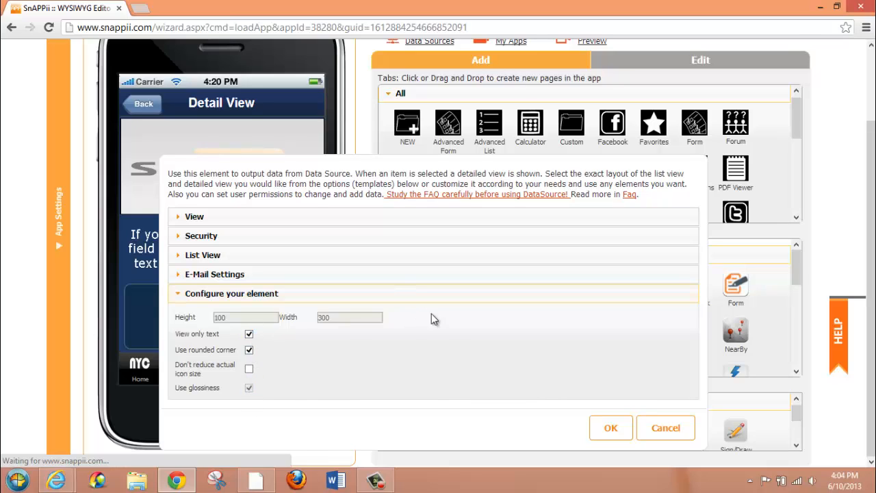
pyautogui.click(609, 428)
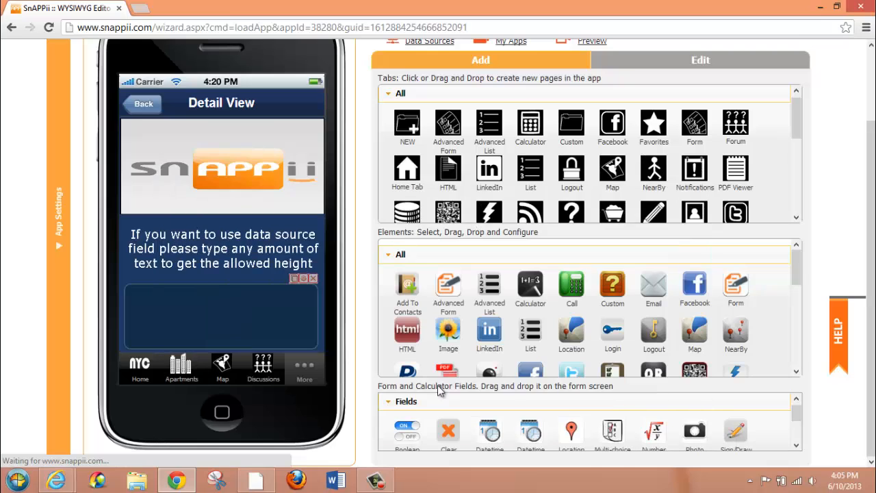
# Open the nested list's Cell View and examine the source options of the NYC image
pyautogui.click(210, 324)
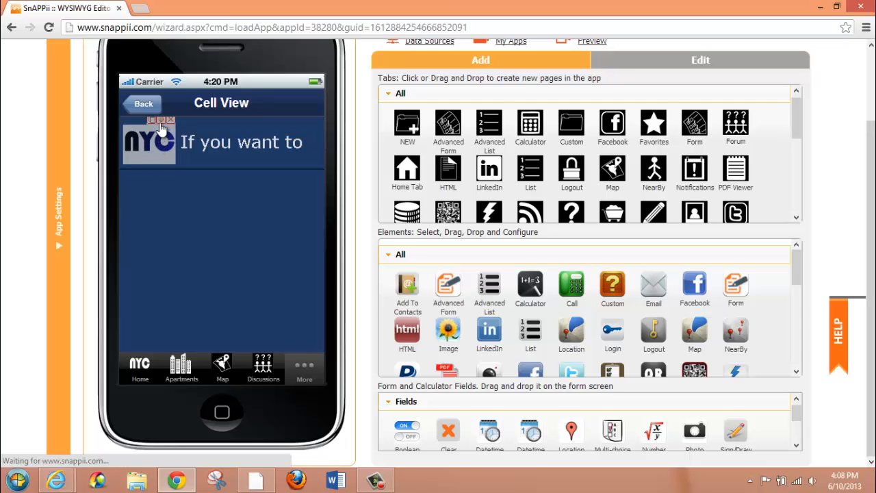
pyautogui.click(160, 121)
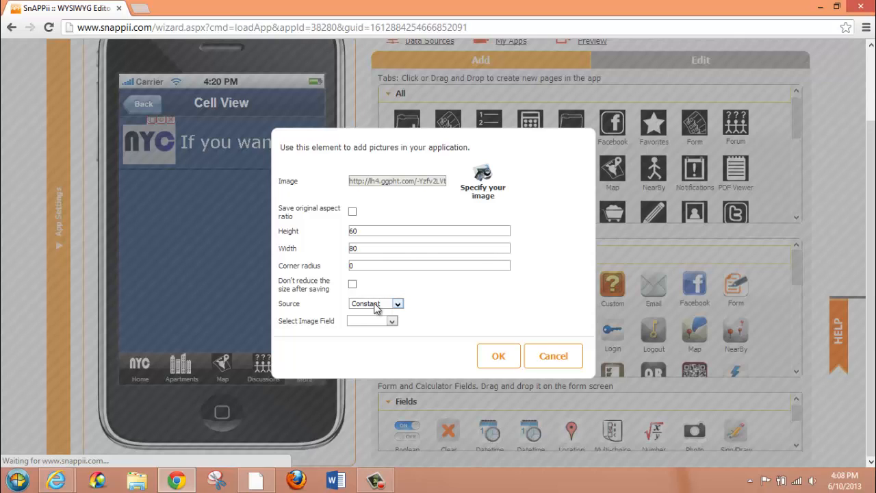
pyautogui.click(397, 304)
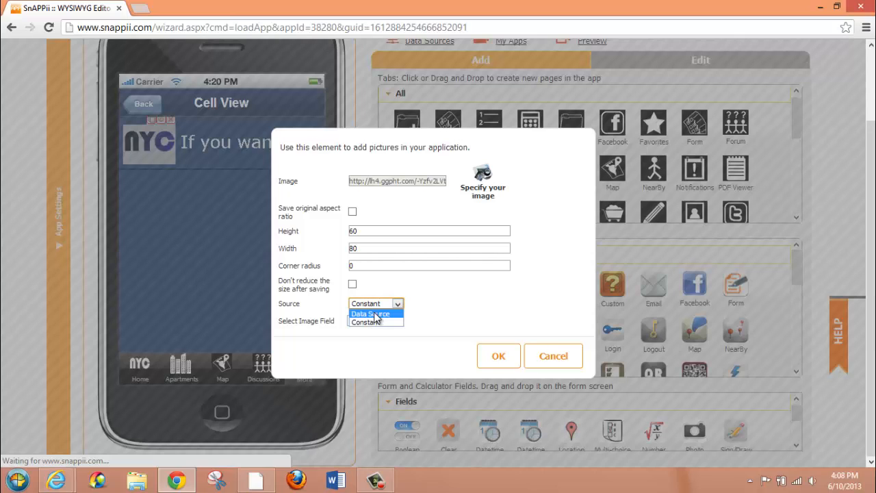
pyautogui.click(387, 304)
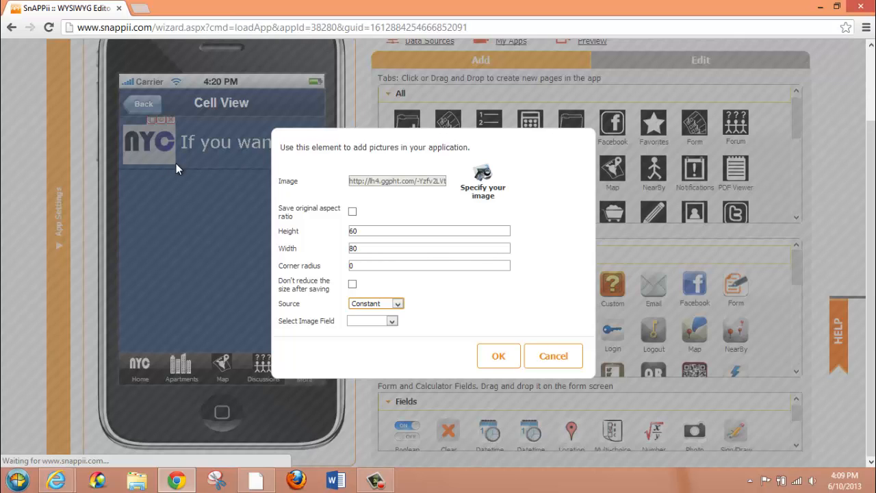
pyautogui.click(398, 304)
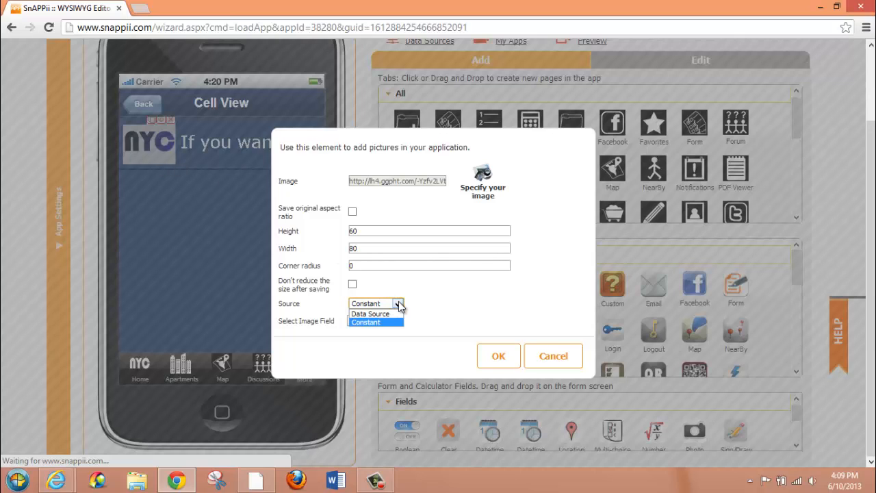
pyautogui.click(393, 322)
# Try Data Source as the NYC image's source, restore Constant and save the image settings
pyautogui.click(396, 305)
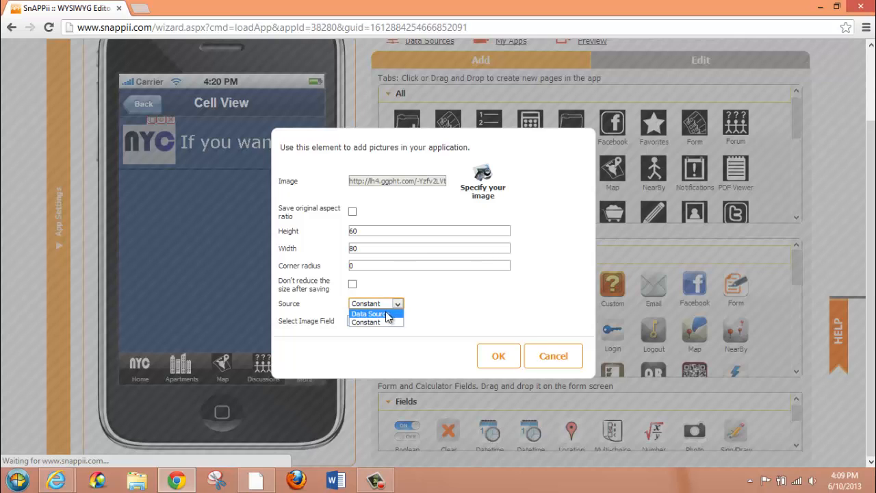
pyautogui.click(386, 313)
pyautogui.click(390, 320)
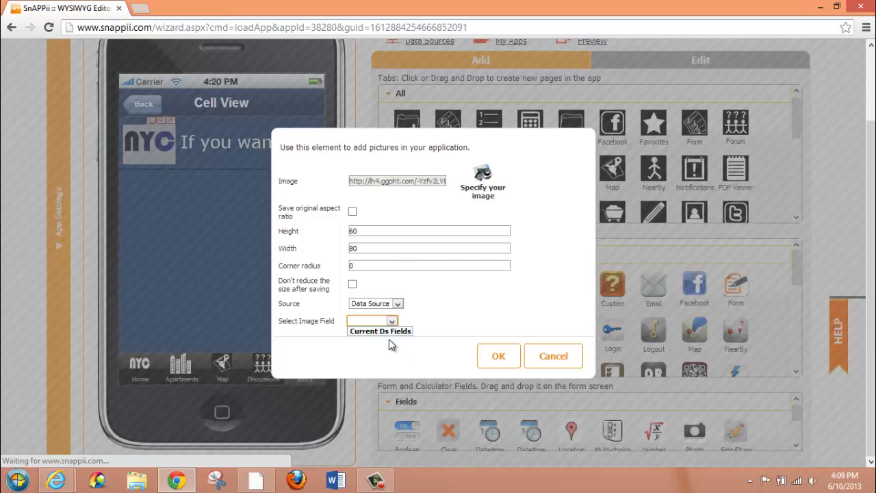
pyautogui.click(395, 305)
pyautogui.click(391, 314)
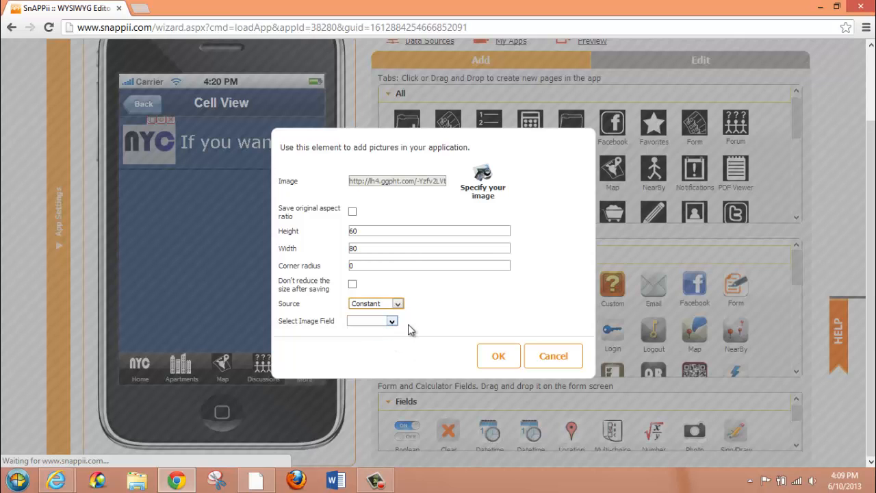
pyautogui.click(495, 355)
# Review the Cell View text element's settings and keep Data Source with Type as its text field
pyautogui.click(248, 150)
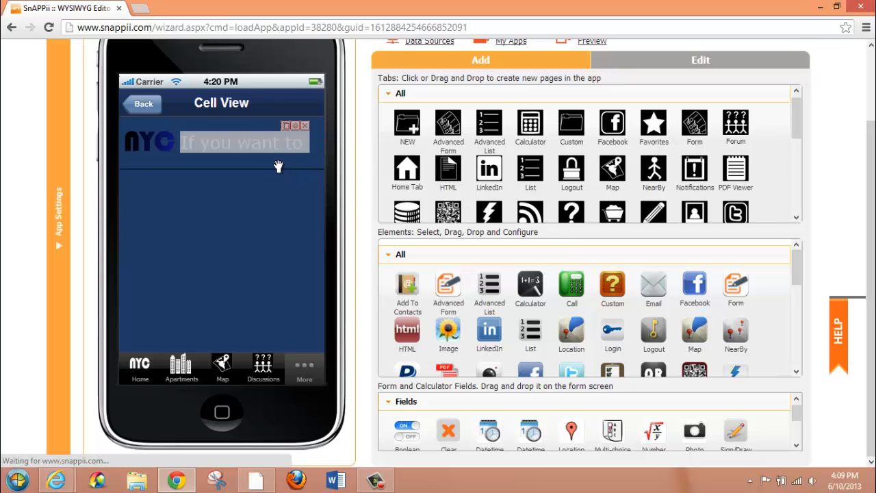
pyautogui.click(294, 125)
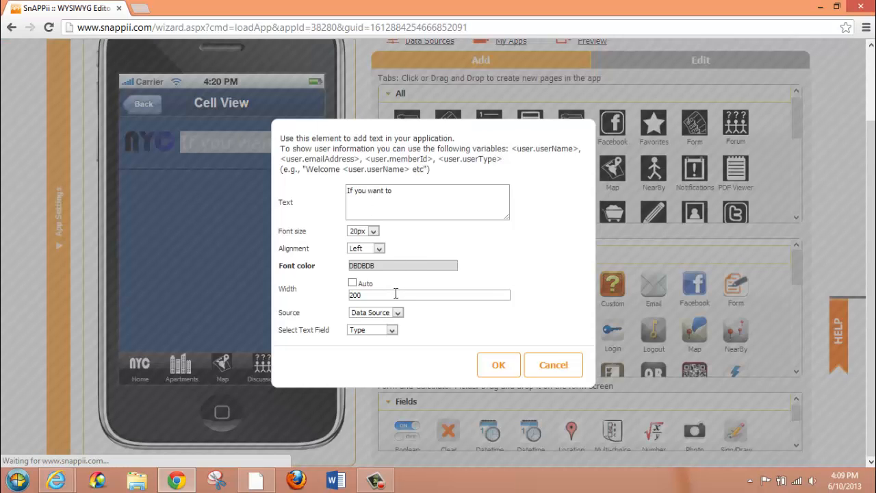
pyautogui.click(394, 331)
pyautogui.click(398, 333)
pyautogui.click(498, 364)
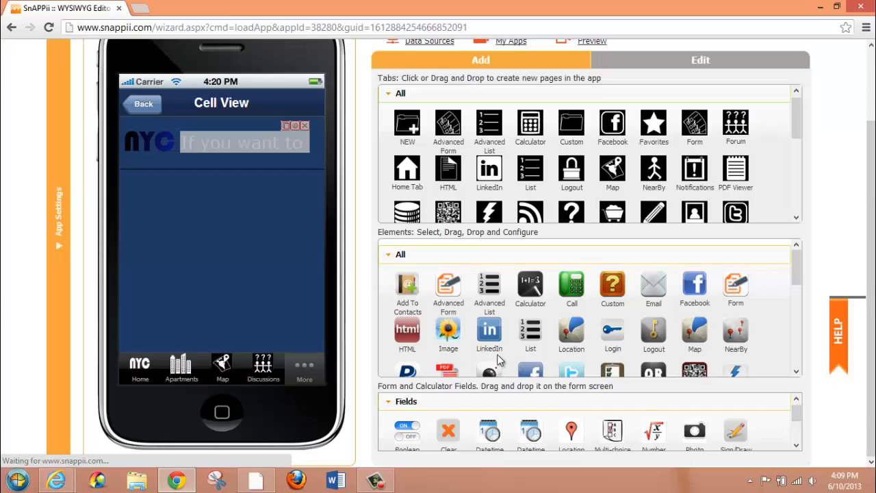
# Leave the Cell View, open the AVAILABLE RENTALS Detail View and enter its full-screen list down to that list's own Detail View
pyautogui.click(144, 105)
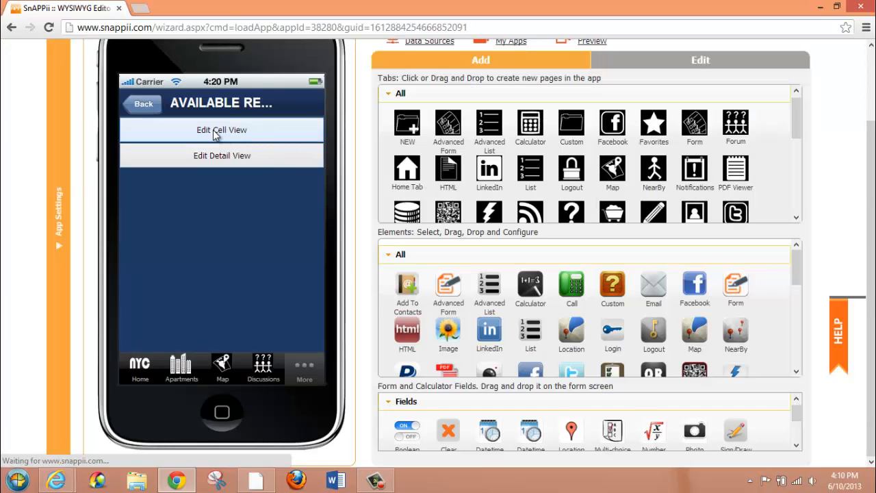
pyautogui.click(220, 157)
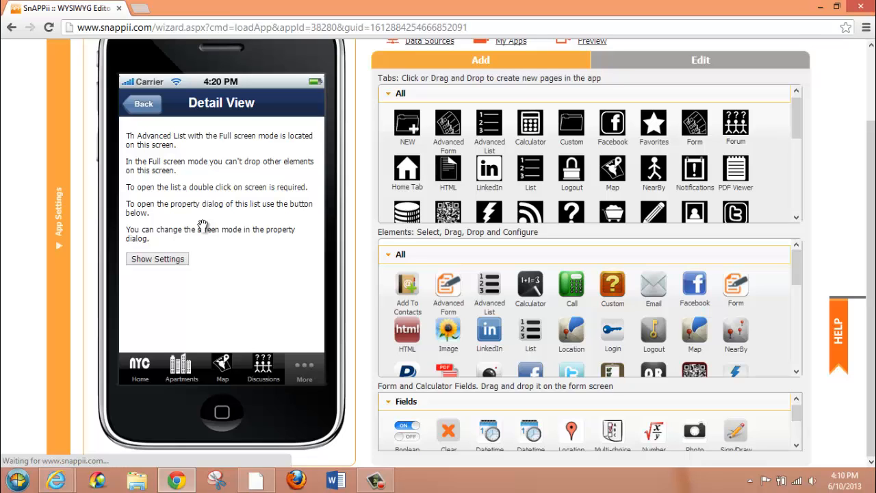
pyautogui.doubleClick(274, 195)
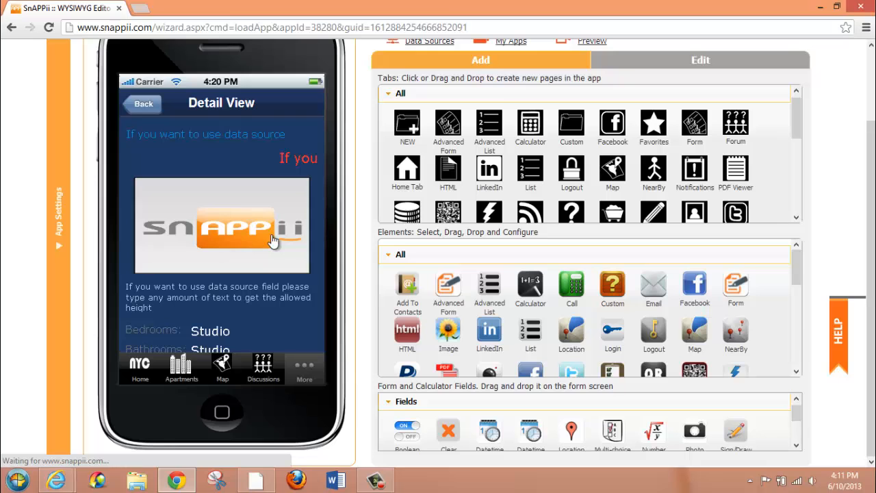
# Review the blue heading text's settings in the Detail View, keeping Data Source with PropertyName as its text field
pyautogui.moveTo(294, 132)
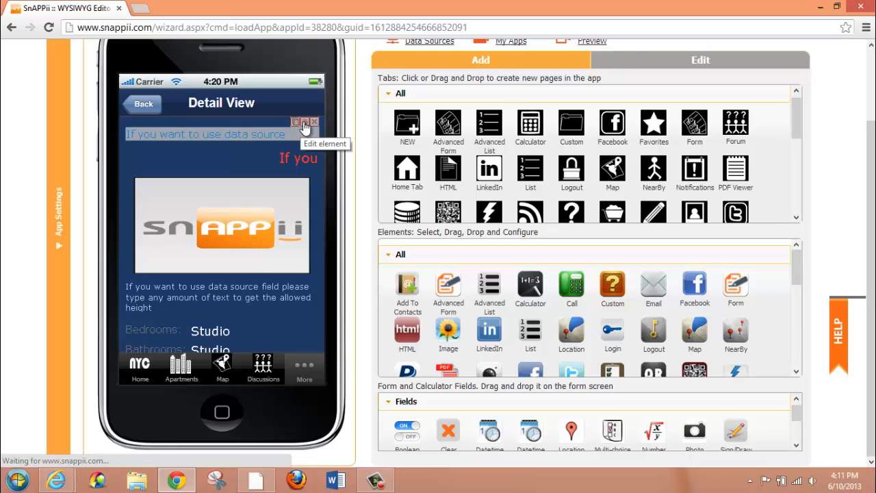
pyautogui.click(303, 123)
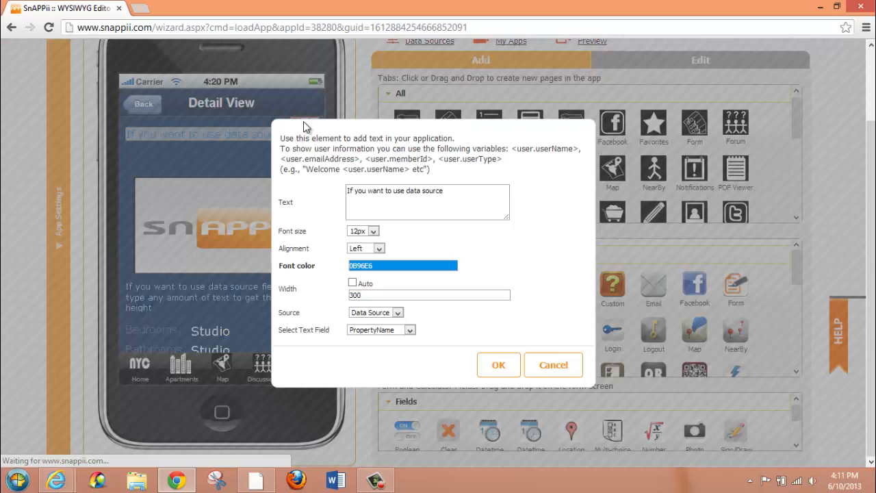
pyautogui.click(398, 314)
pyautogui.click(400, 320)
pyautogui.click(498, 365)
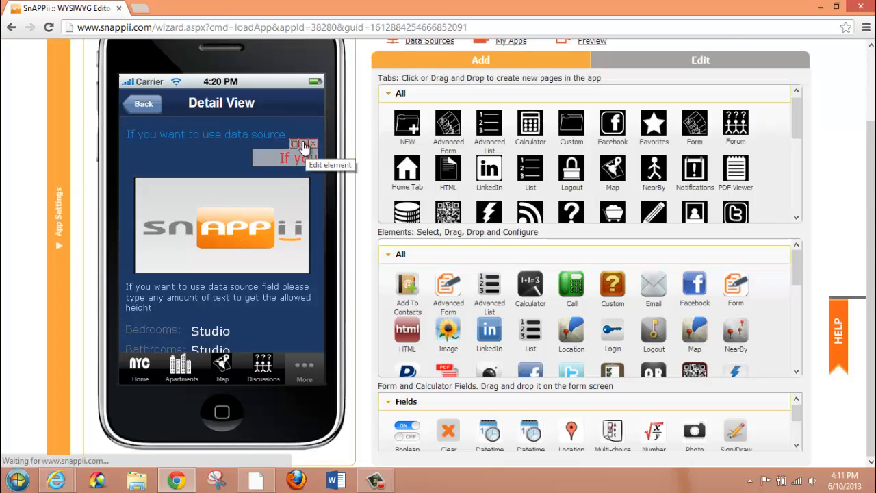
# Review the red text's and the image's field mappings in the Detail View, keeping Cost and Picture as their fields
pyautogui.click(305, 147)
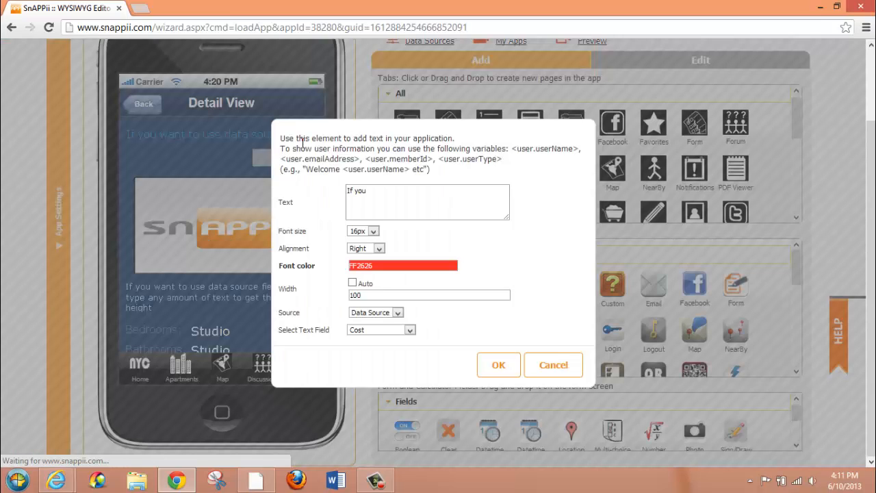
pyautogui.click(409, 331)
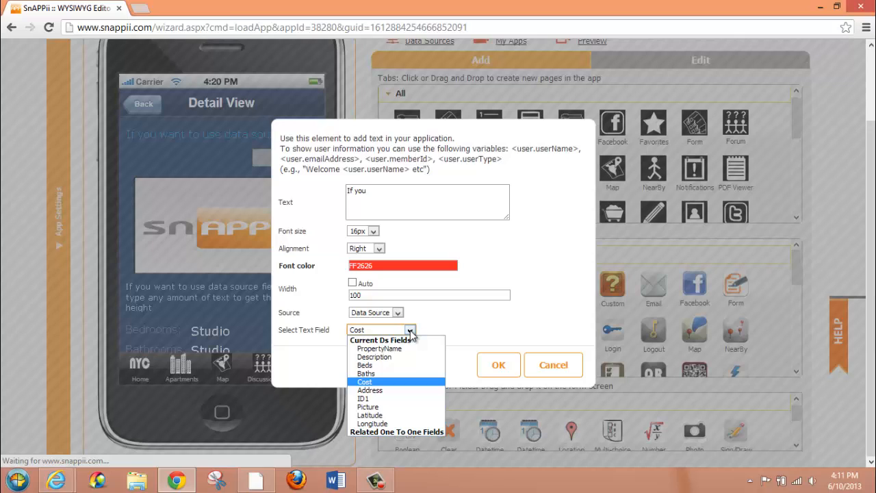
pyautogui.click(410, 331)
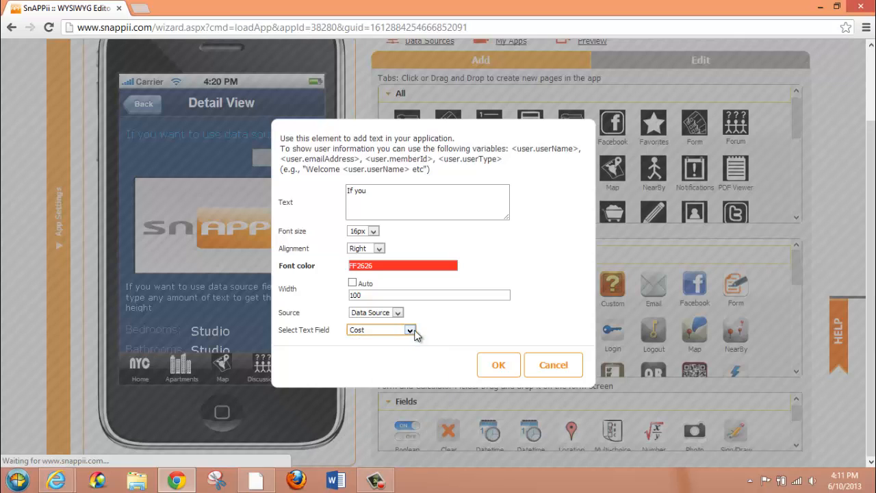
pyautogui.click(491, 366)
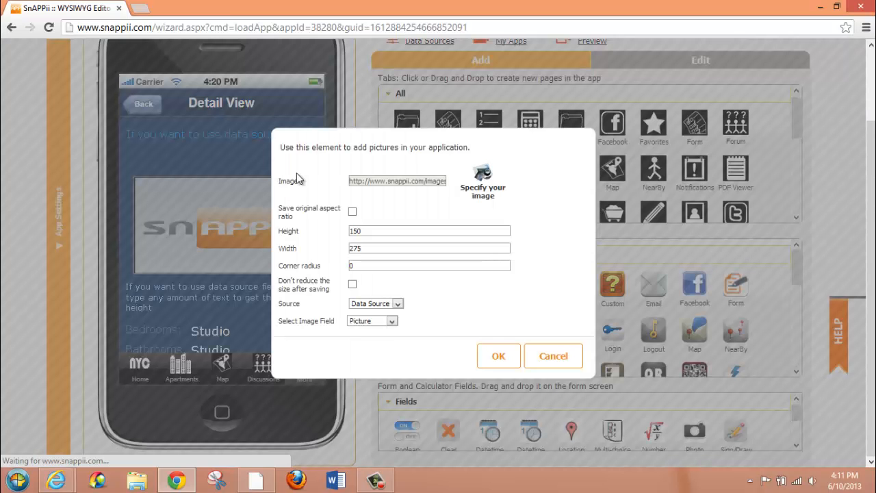
pyautogui.click(301, 182)
pyautogui.click(494, 355)
# Review the Bedrooms label's text settings in the Detail View and keep Constant as its source
pyautogui.scroll(-2, 205, 219)
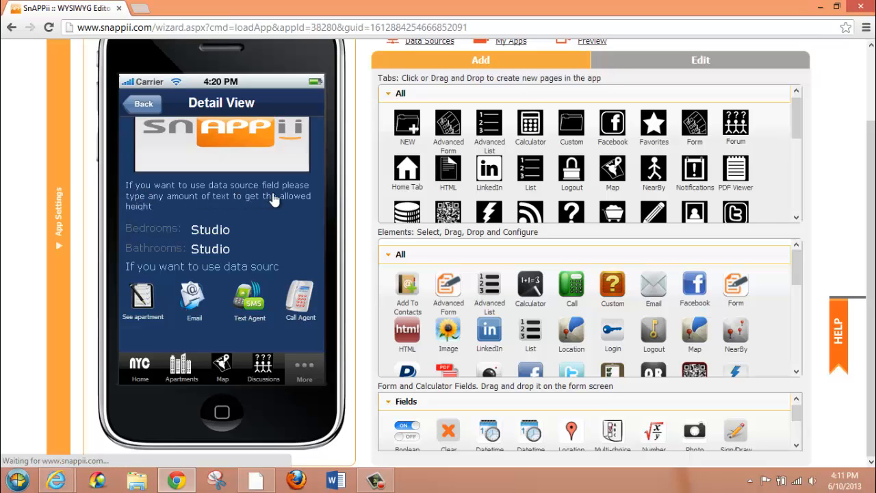
pyautogui.click(148, 235)
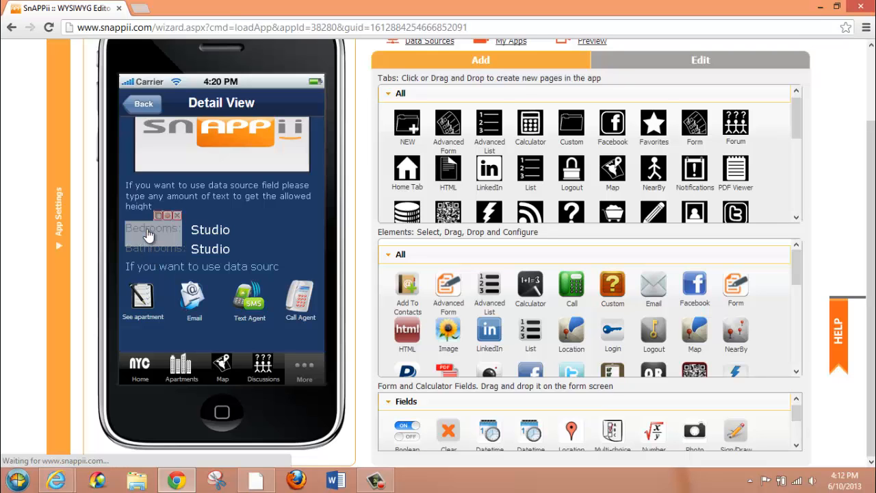
pyautogui.click(167, 215)
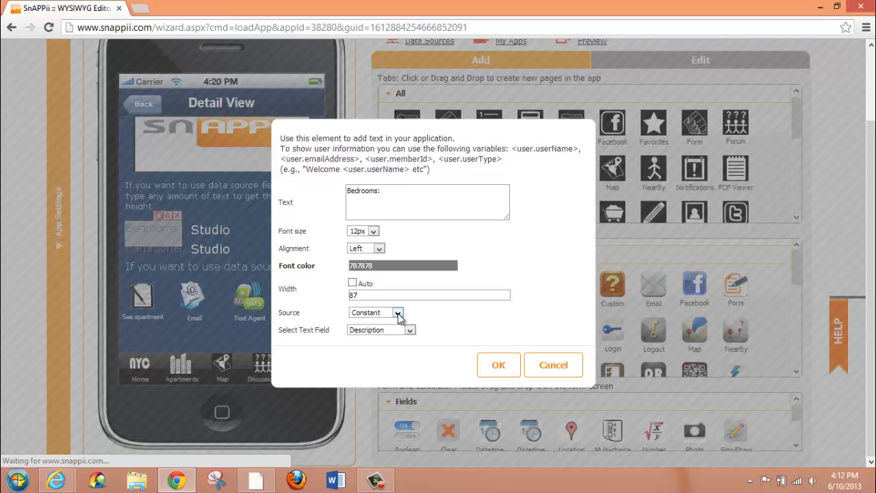
pyautogui.click(489, 365)
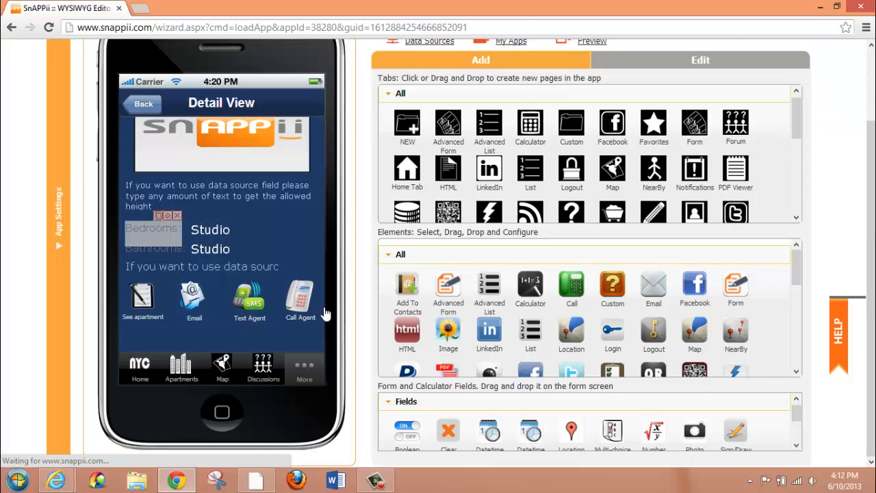
# Review the Studio placeholder text beside Bedrooms, keeping Data Source with Beds as its text field
pyautogui.click(216, 237)
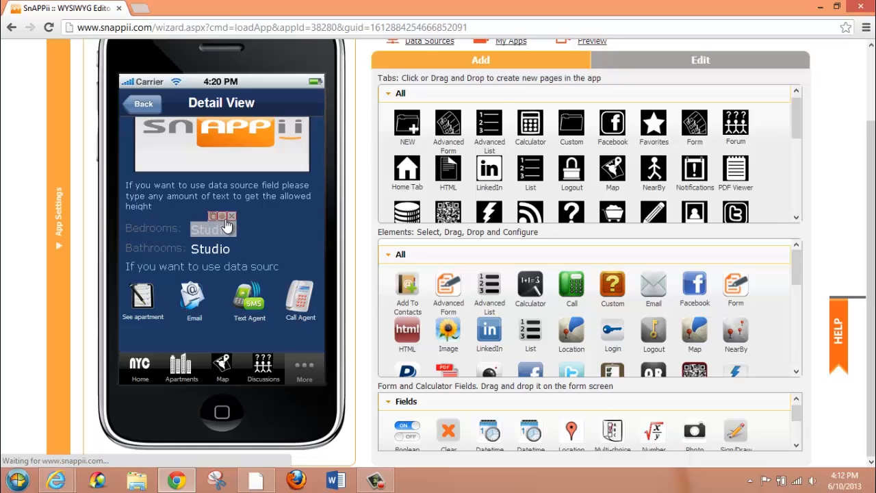
pyautogui.click(223, 216)
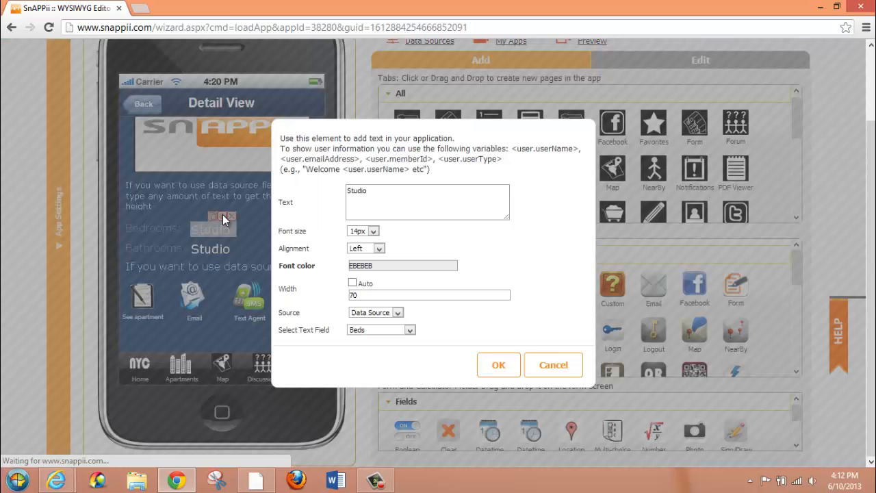
pyautogui.moveTo(370, 192); pyautogui.dragTo(338, 190)
pyautogui.click(370, 192)
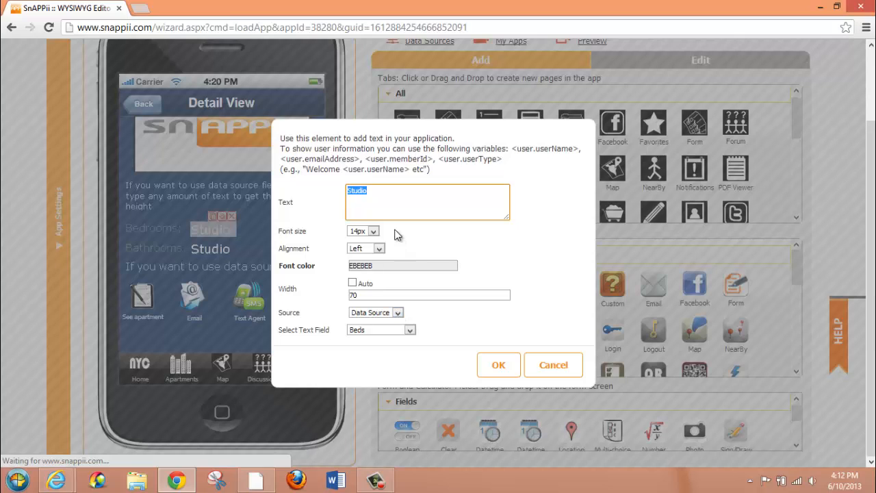
pyautogui.click(497, 367)
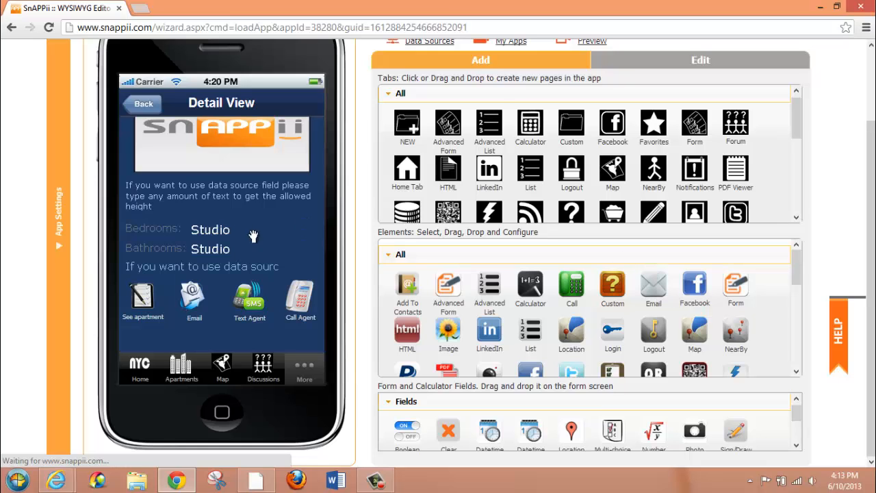
# Open the Email button's settings in the Detail View and browse the icon library, keeping the current icon
pyautogui.click(190, 299)
pyautogui.click(203, 275)
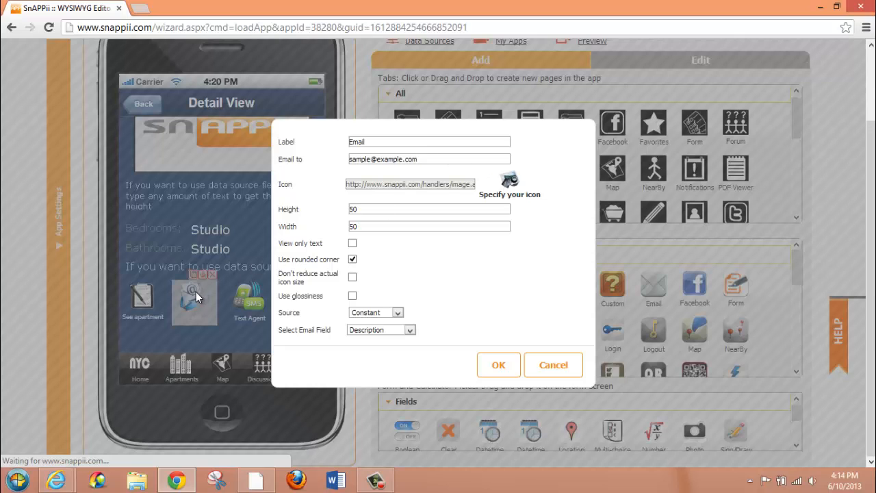
pyautogui.click(509, 181)
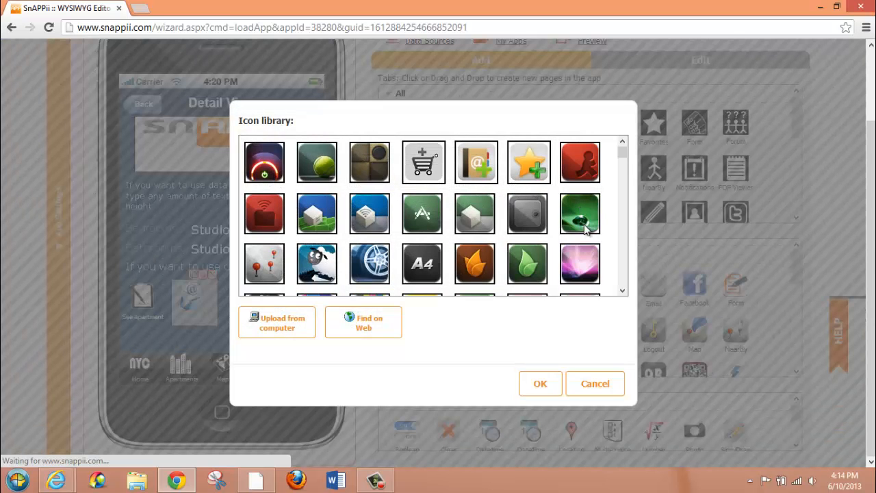
pyautogui.scroll(-4, 619, 248)
pyautogui.scroll(-3, 621, 250)
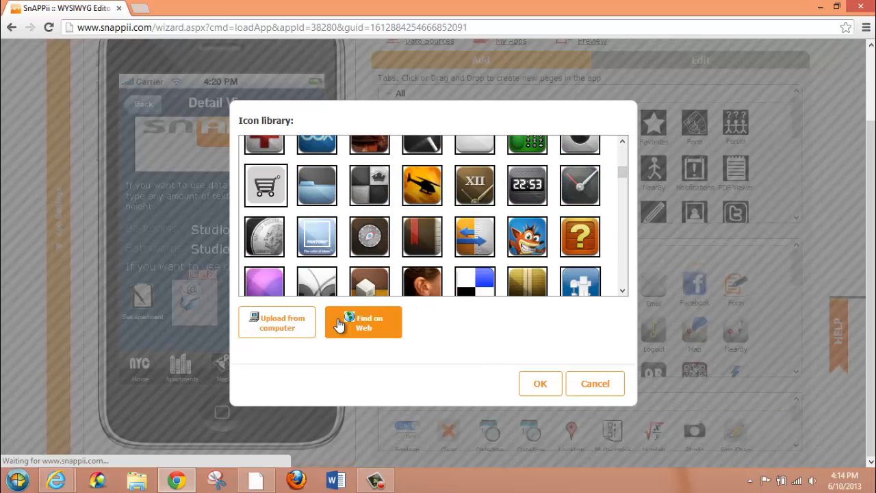
pyautogui.click(580, 381)
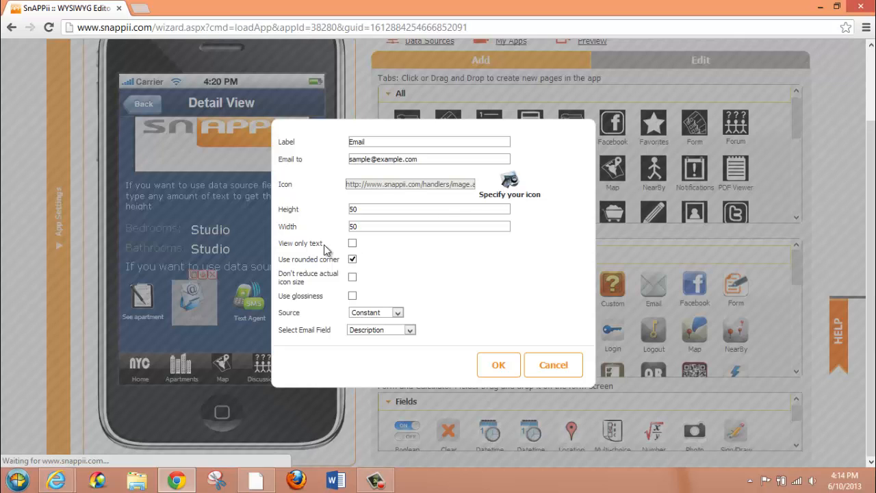
# Review the Email button's source and email field options, keeping Constant and Description
pyautogui.click(398, 312)
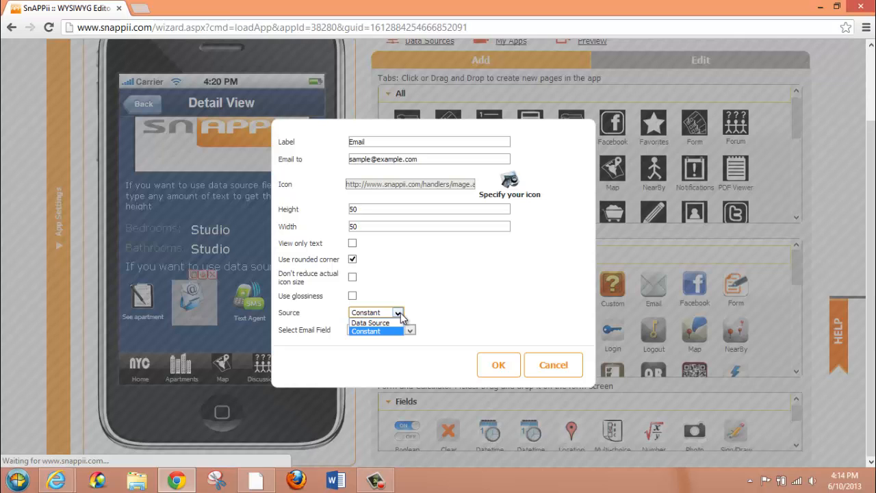
pyautogui.click(399, 314)
pyautogui.click(411, 329)
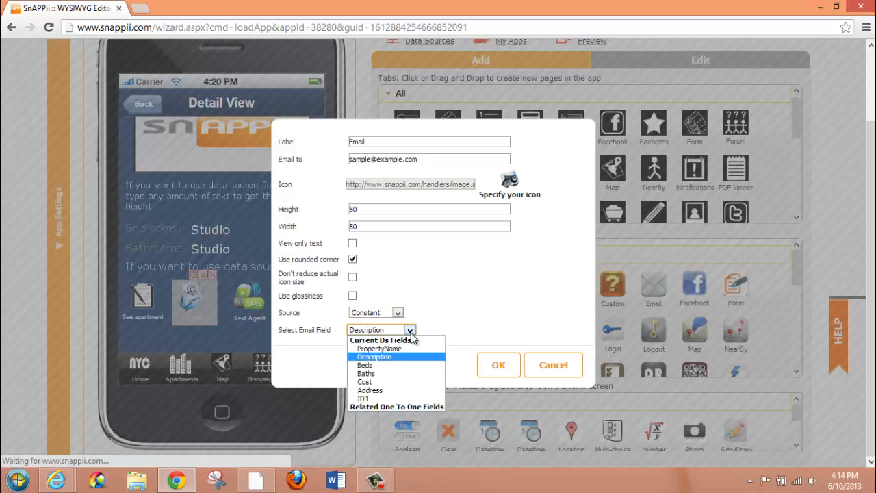
pyautogui.click(437, 305)
pyautogui.click(498, 366)
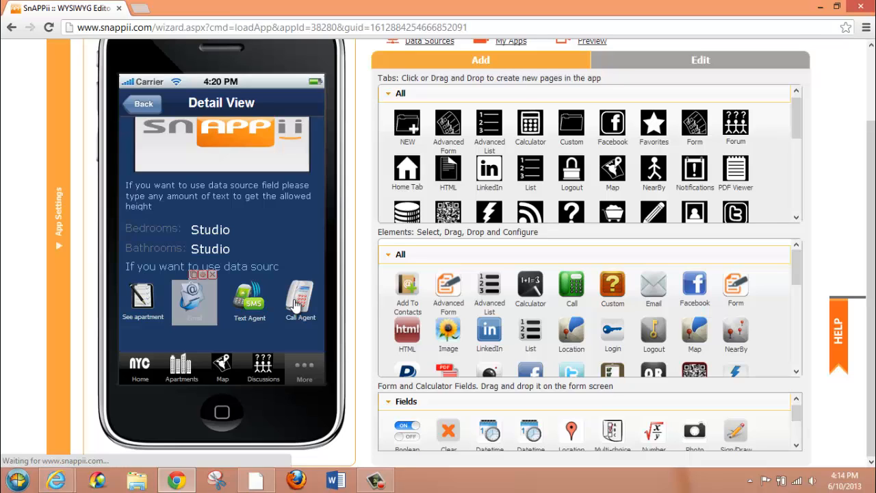
# Review the See apartment form button's email submission settings, including recipient address, subject, submission count and attachment formats
pyautogui.click(143, 301)
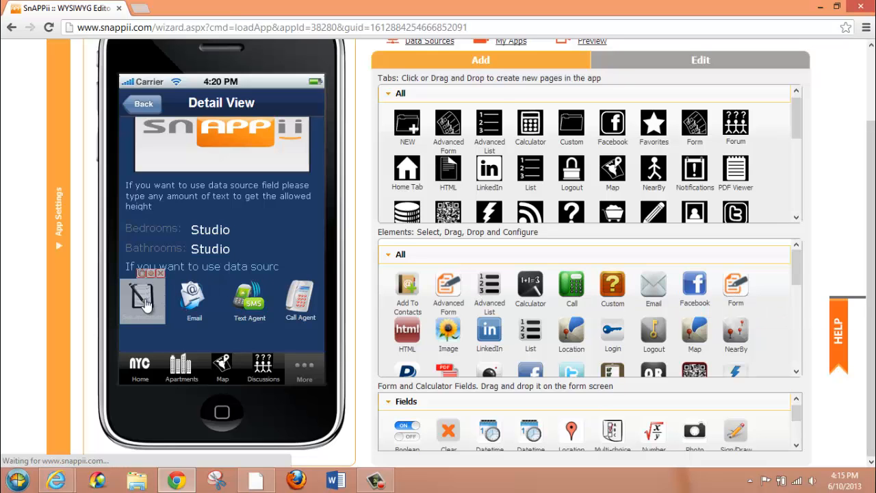
pyautogui.click(152, 274)
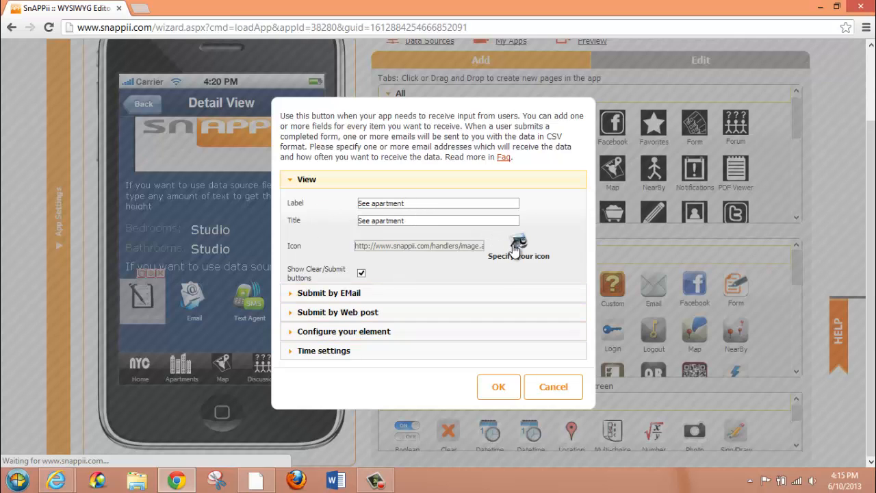
pyautogui.click(341, 293)
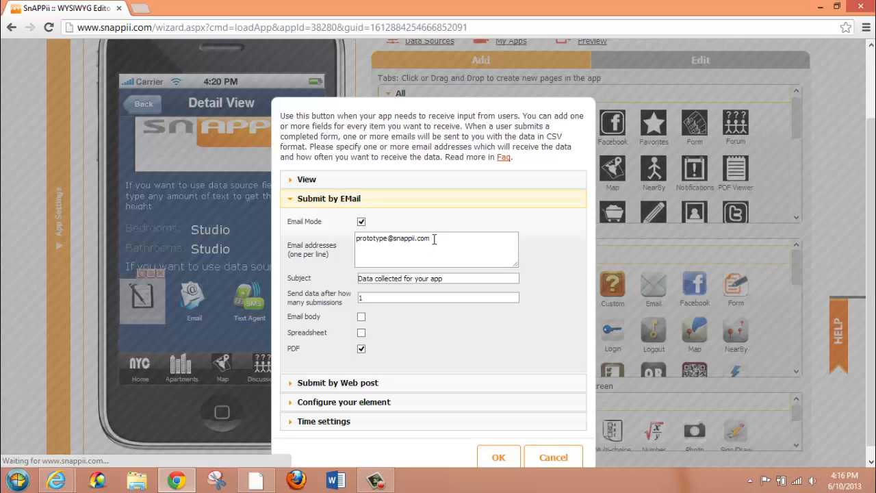
pyautogui.moveTo(445, 279)
pyautogui.mouseDown()
pyautogui.moveTo(327, 279)
pyautogui.moveTo(456, 278)
pyautogui.mouseUp()
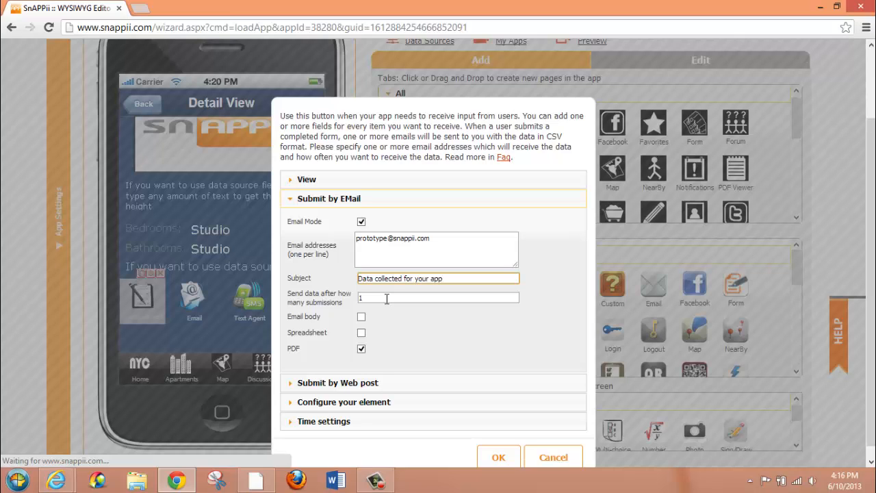
pyautogui.press('Tab')
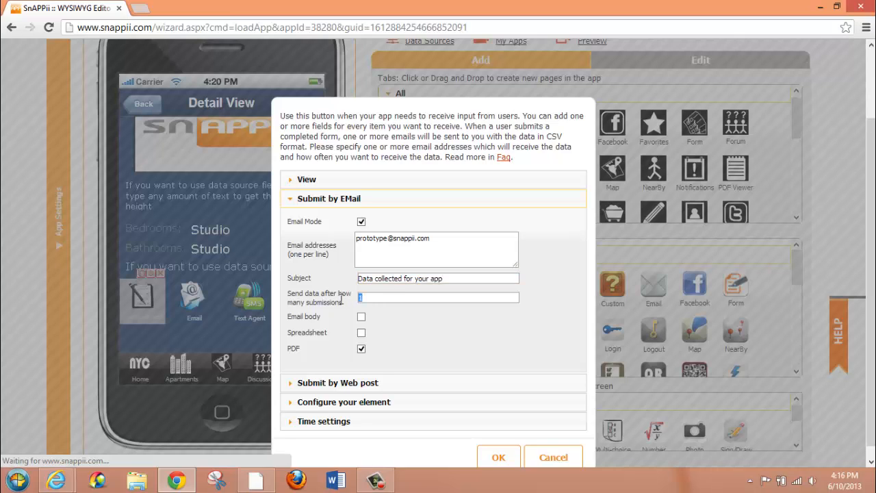
pyautogui.click(379, 319)
# Enable Web Post Mode for the See apartment form and look over its GET and POST methods and Web Server Url
pyautogui.click(369, 383)
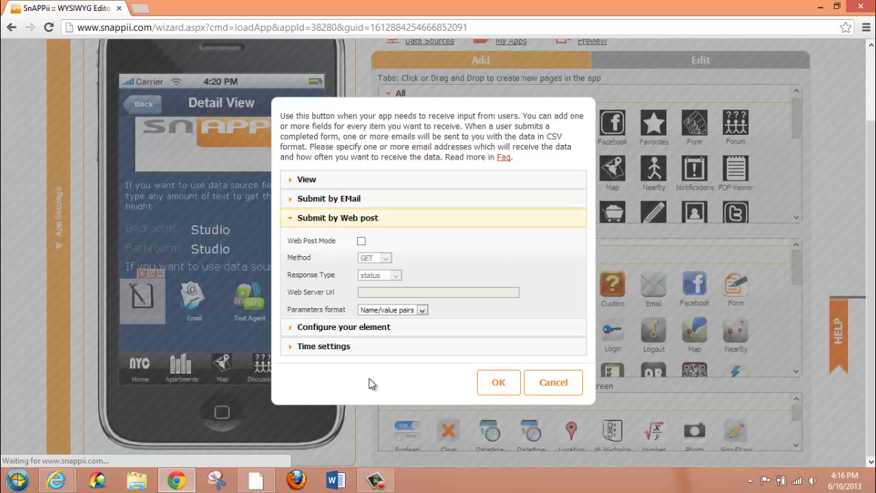
pyautogui.click(361, 242)
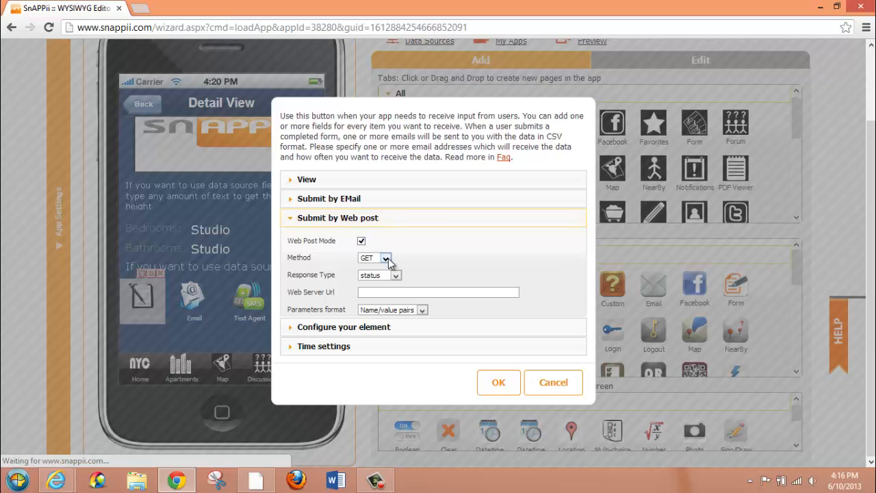
pyautogui.click(386, 259)
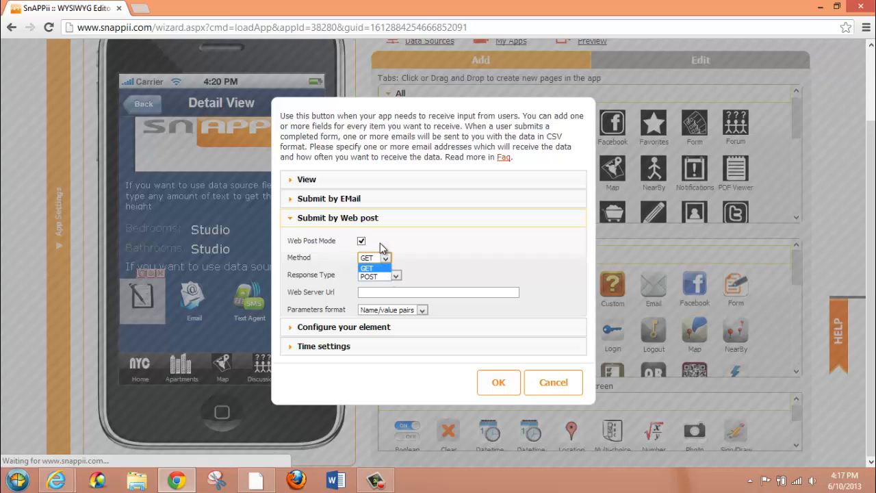
pyautogui.click(373, 266)
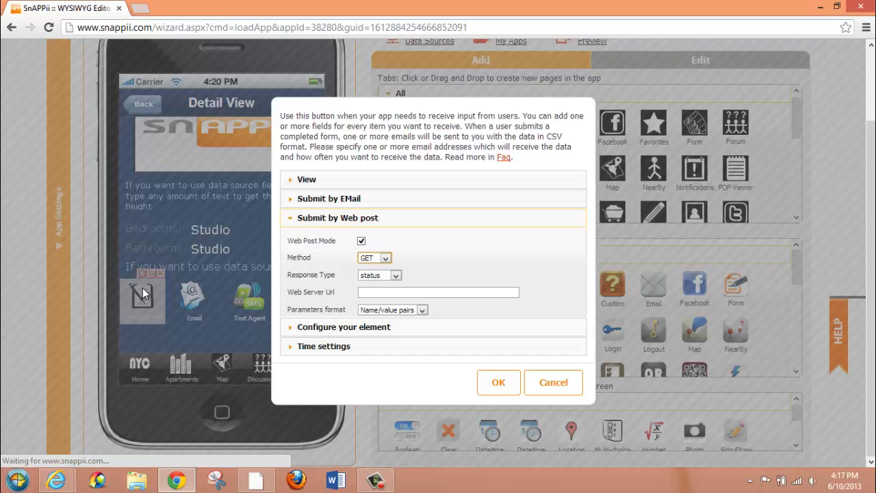
pyautogui.click(385, 258)
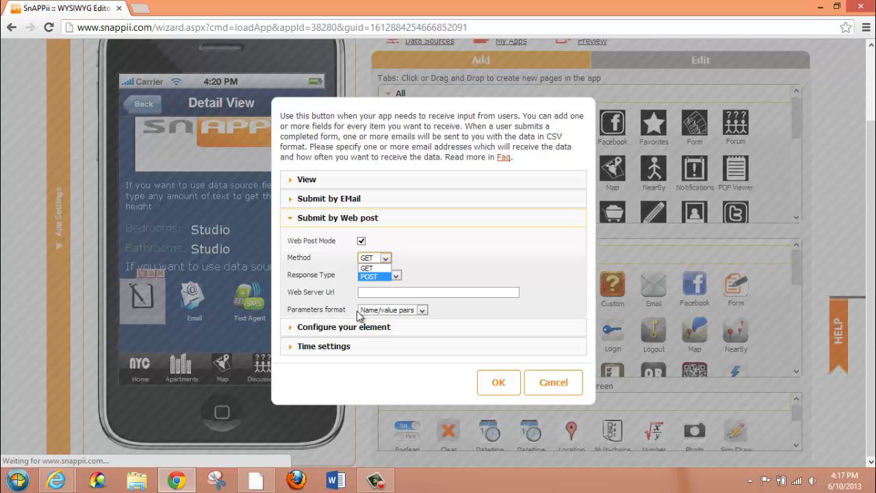
pyautogui.click(422, 290)
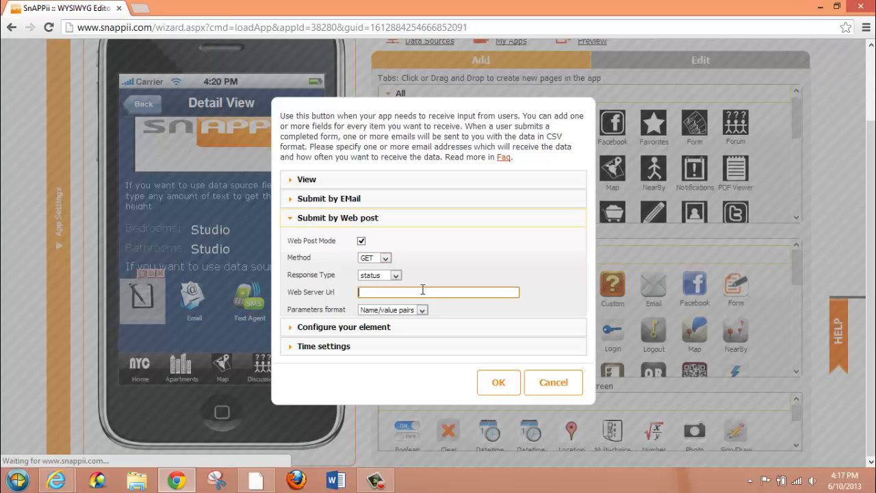
# Review the See apartment button's element and time settings, and close its settings without saving
pyautogui.click(378, 328)
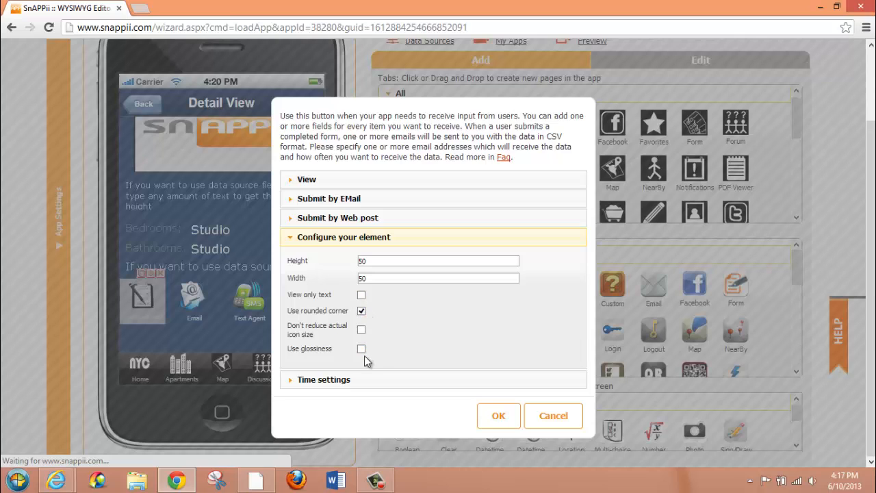
pyautogui.click(362, 378)
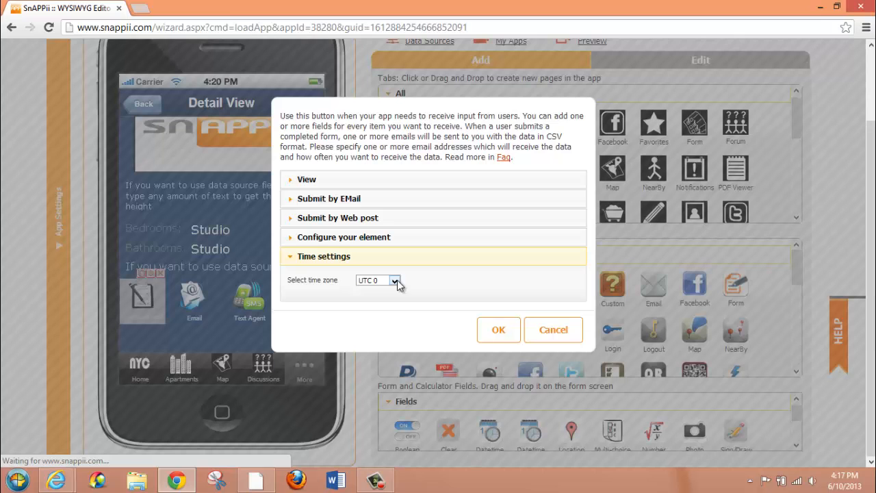
pyautogui.click(563, 333)
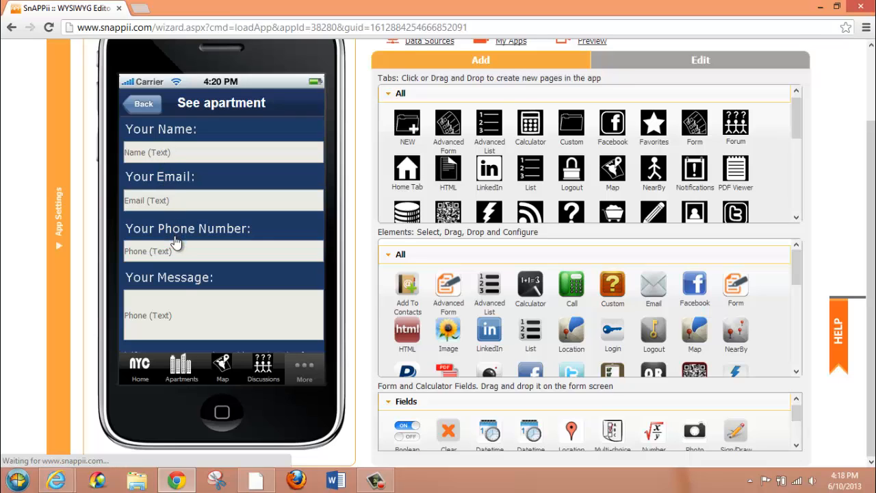
# Look over the See apartment form's fields and note text, and recheck its email submission settings, keeping Email Mode and PDF enabled
pyautogui.scroll(-1, 254, 288)
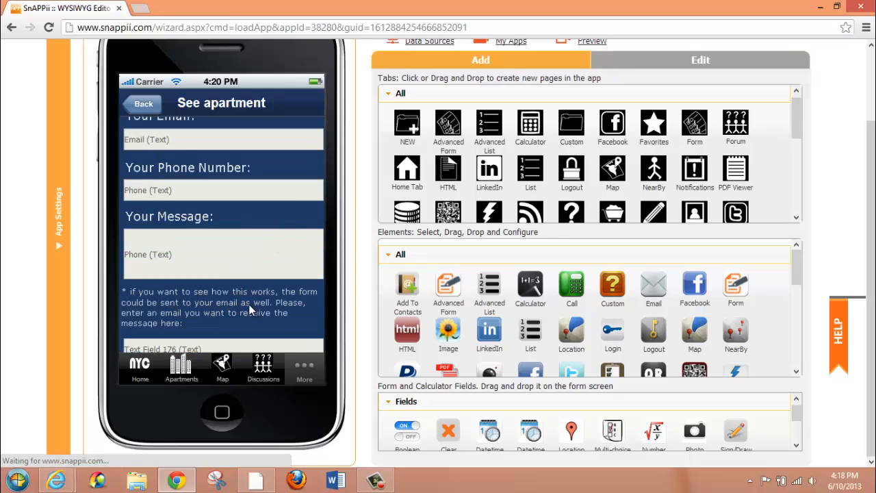
pyautogui.moveTo(306, 288)
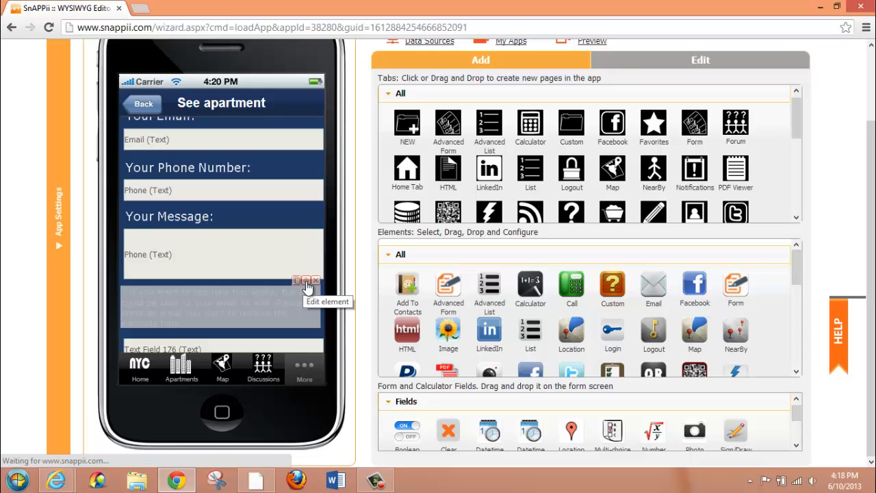
pyautogui.click(306, 288)
pyautogui.click(370, 199)
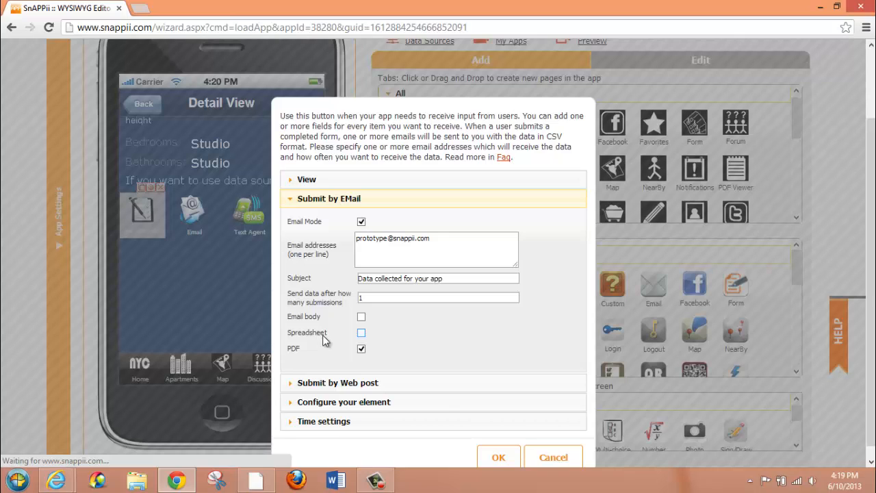
pyautogui.click(499, 457)
# Review the District Info data source's existing One-To-Many relationships and close the data sources
pyautogui.moveTo(871, 209); pyautogui.dragTo(874, 139)
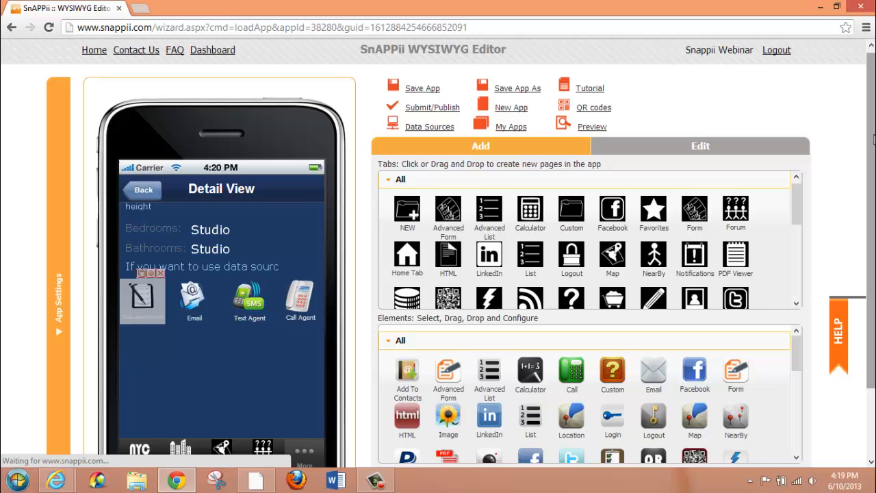
pyautogui.click(420, 127)
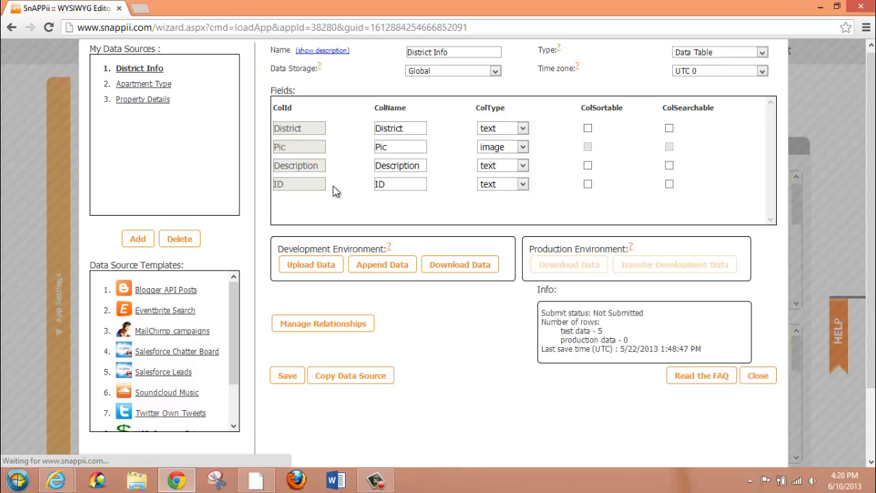
pyautogui.click(299, 327)
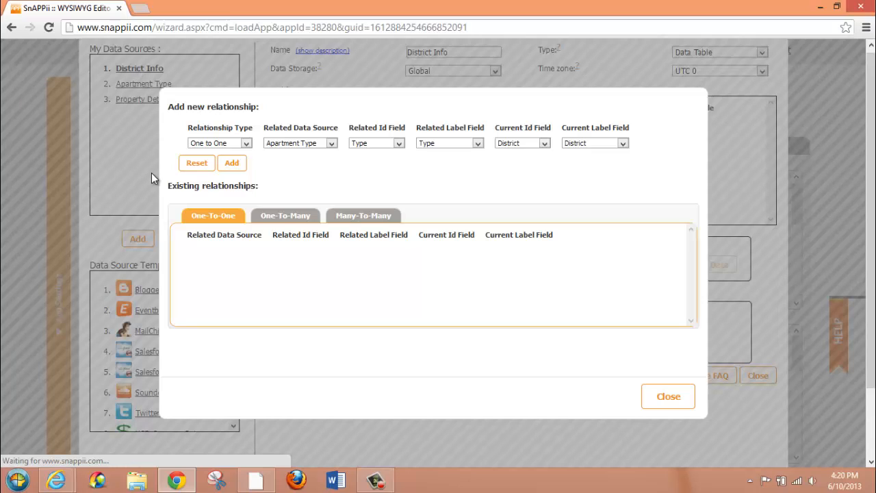
pyautogui.click(281, 217)
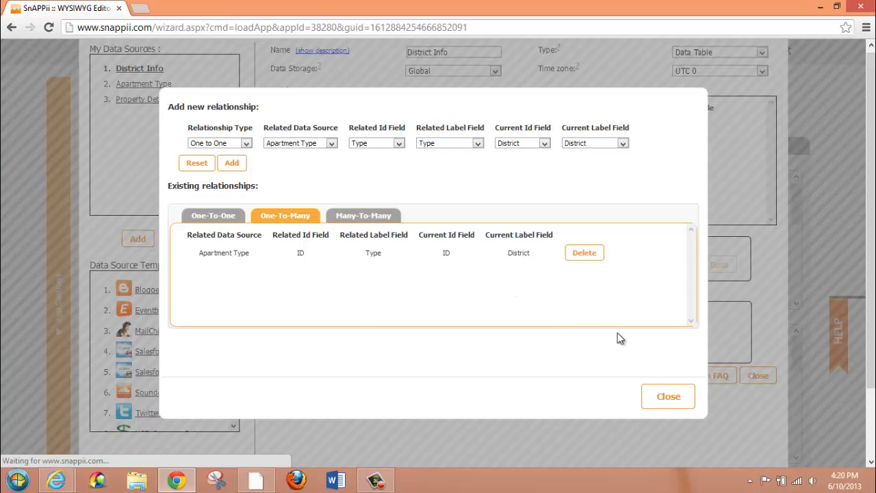
pyautogui.click(667, 396)
pyautogui.click(757, 375)
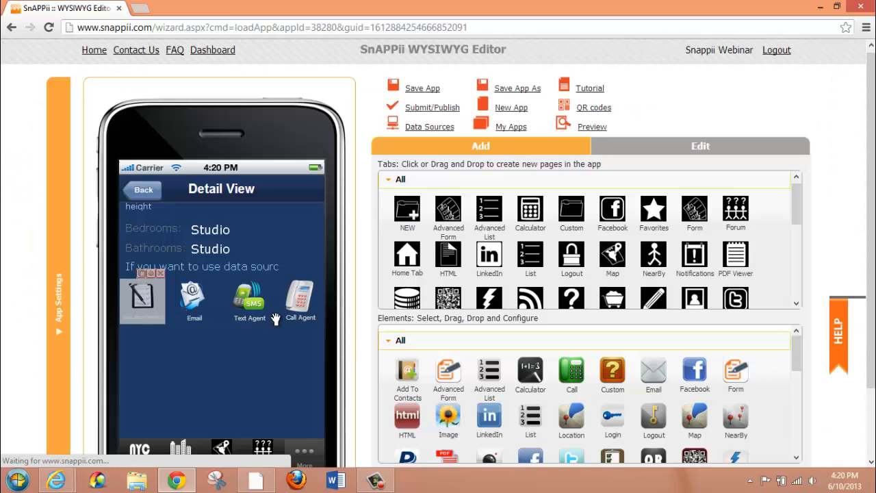
# Review the Apartments tab's List View settings, keeping District Info as data source and Custom for both templates
pyautogui.click(181, 454)
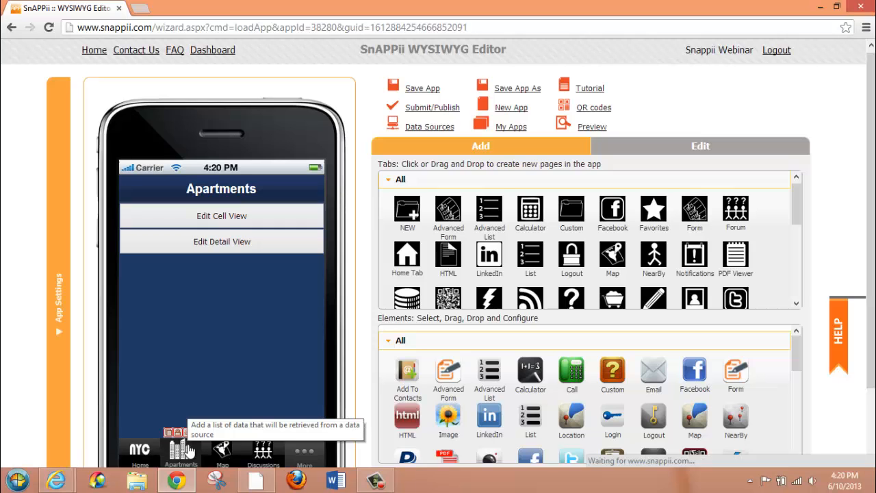
pyautogui.click(149, 455)
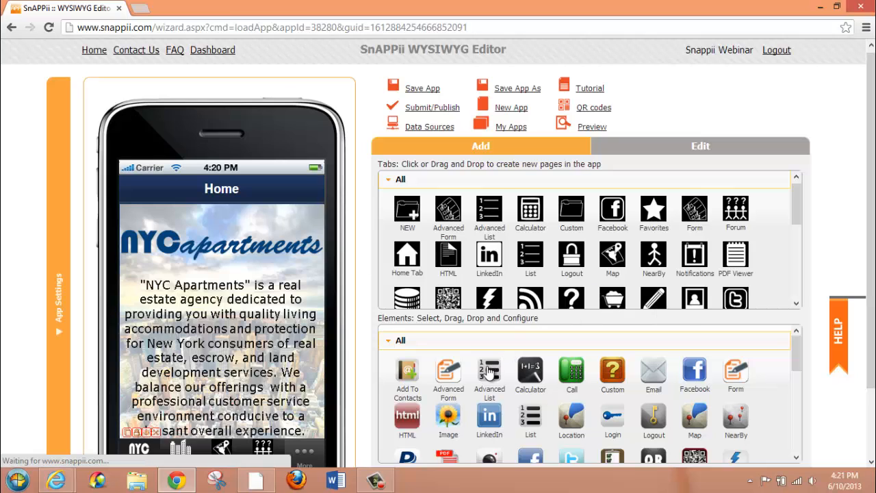
pyautogui.click(182, 449)
pyautogui.click(186, 347)
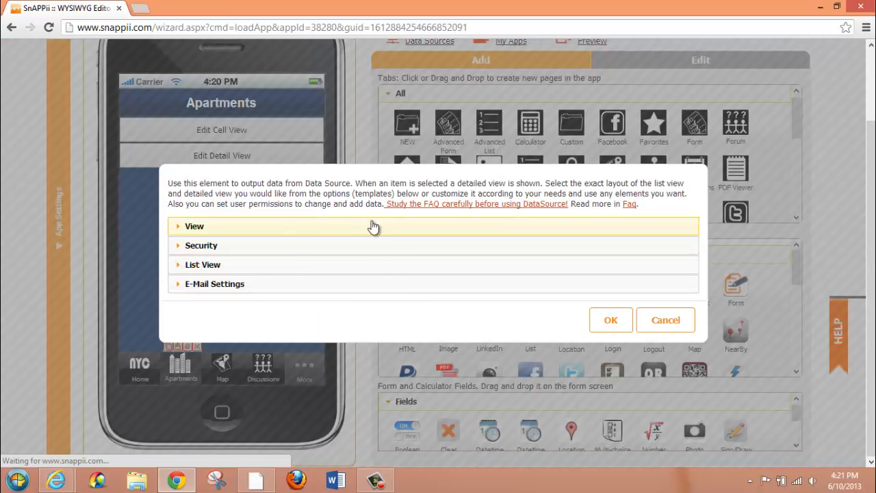
pyautogui.click(332, 265)
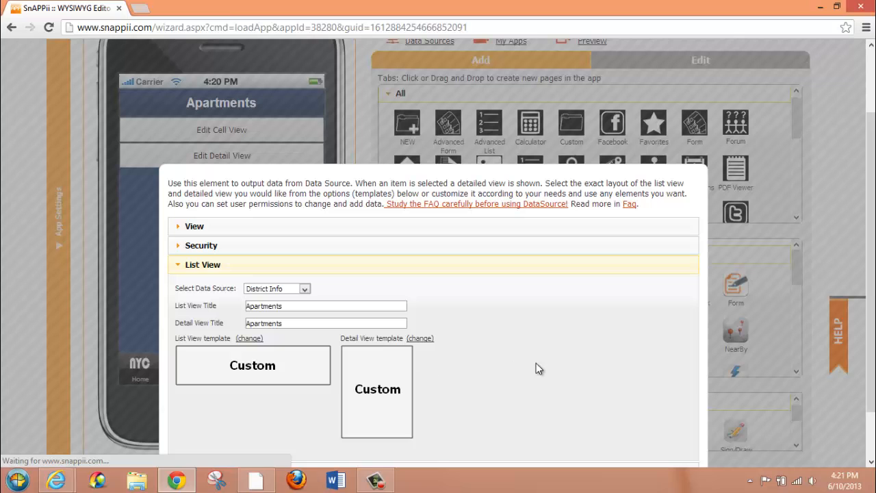
pyautogui.scroll(-2, 870, 294)
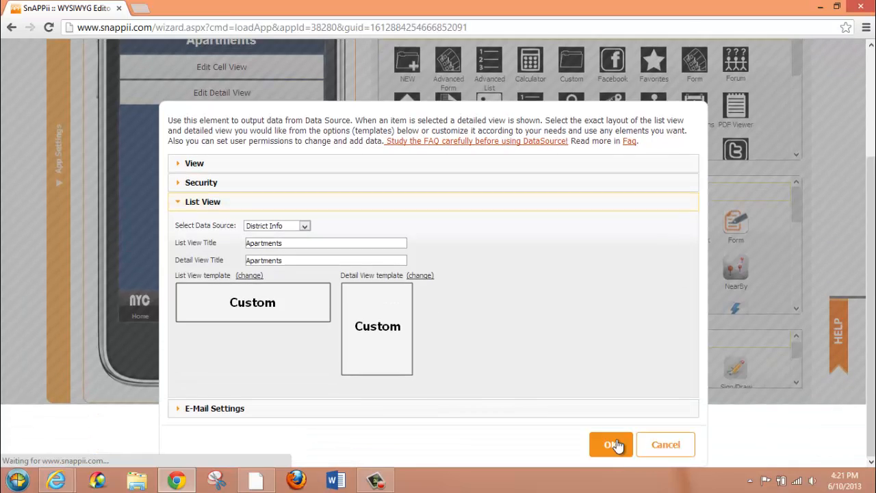
pyautogui.click(611, 444)
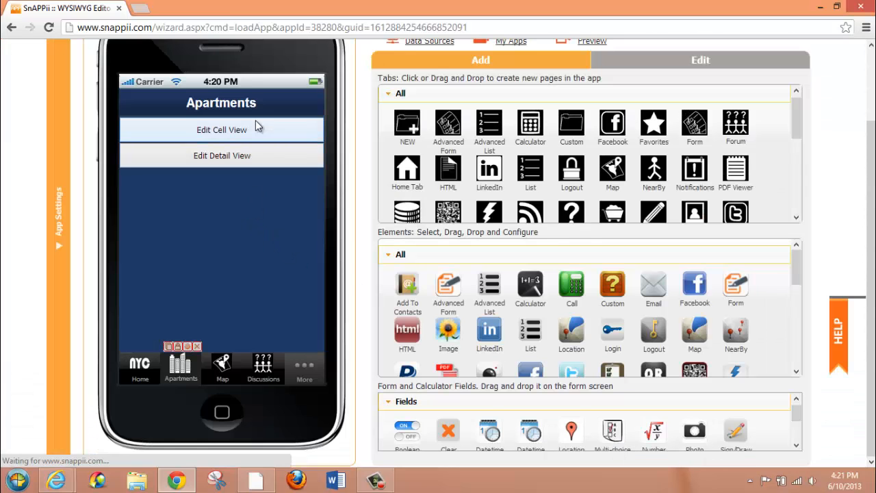
# View the nested apartment Detail View, and go back to the Available Rentals list's view options
pyautogui.click(257, 157)
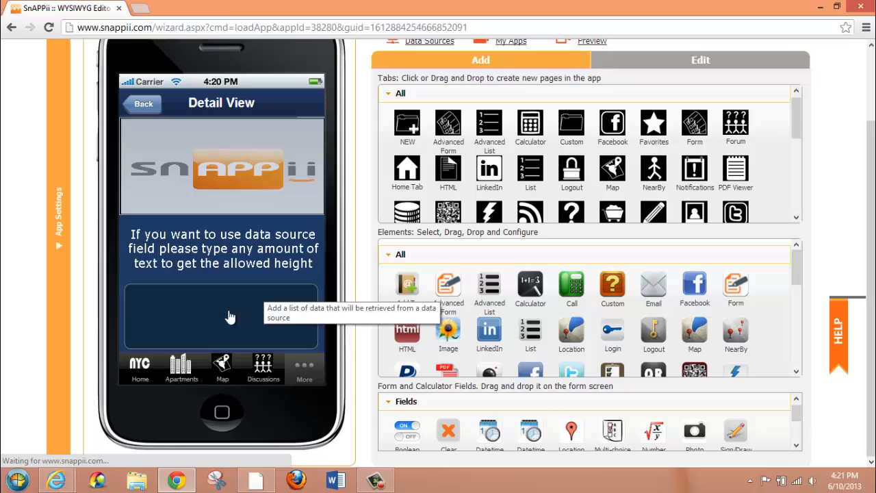
pyautogui.click(140, 106)
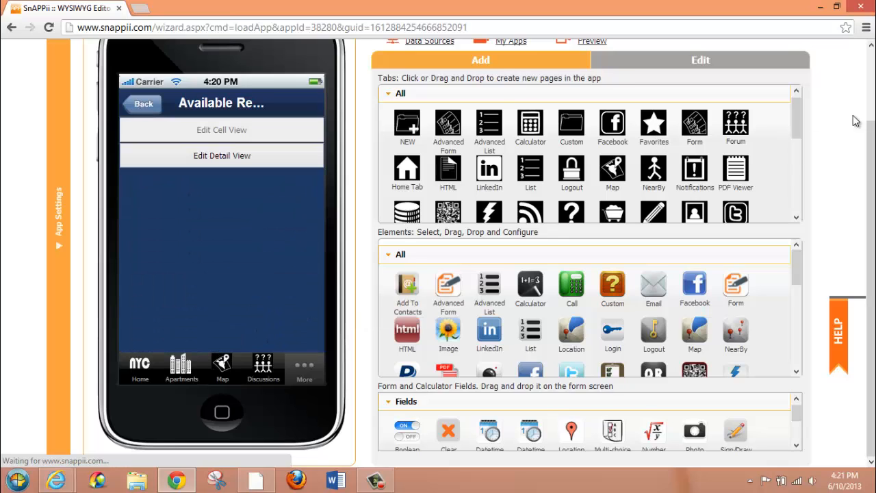
pyautogui.moveTo(872, 140); pyautogui.dragTo(871, 47)
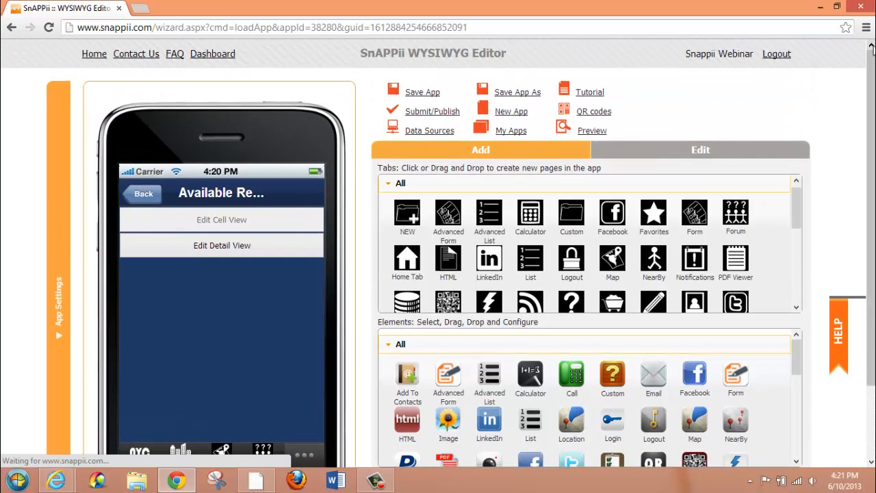